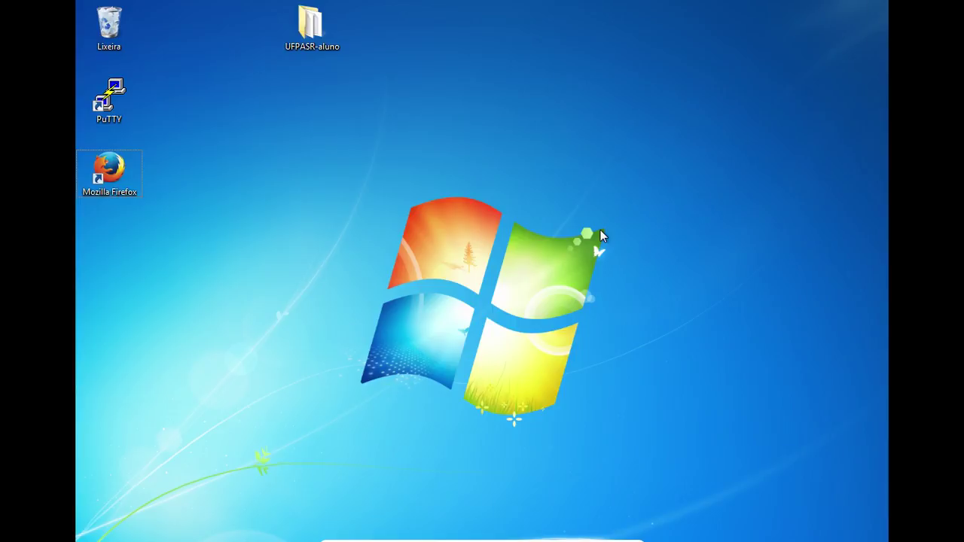
# Select the UFPASR-aluno folder icon on the desktop
pyautogui.moveTo(319, 48)
pyautogui.mouseDown()
pyautogui.moveTo(517, 86)
pyautogui.moveTo(315, 32)
pyautogui.mouseUp()
# Open UFPASR-aluno and launch the UFPA-Speech-Recorder Python script
pyautogui.doubleClick(315, 32)
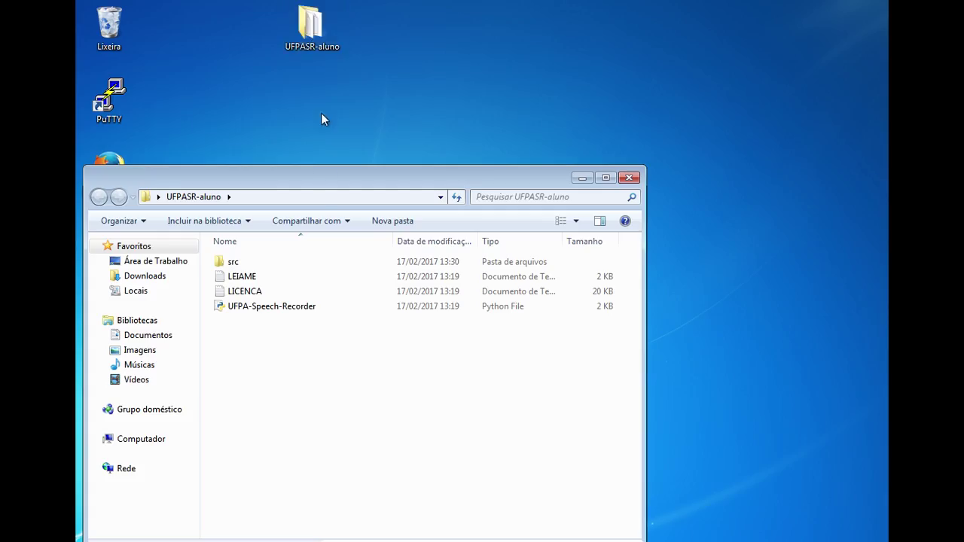
pyautogui.doubleClick(279, 307)
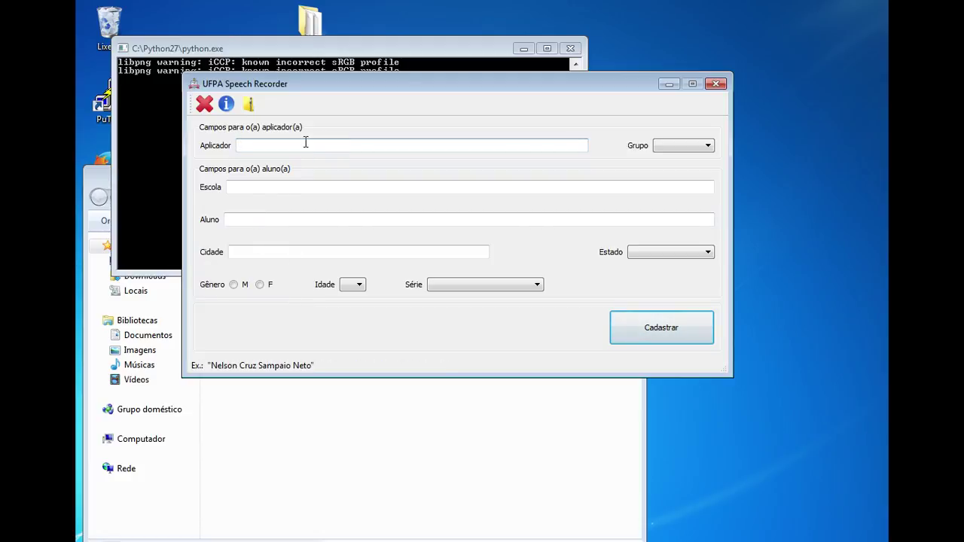
# Enter the applicator's name, choose the Experimental group, and fill in school and student name
pyautogui.click(670, 147)
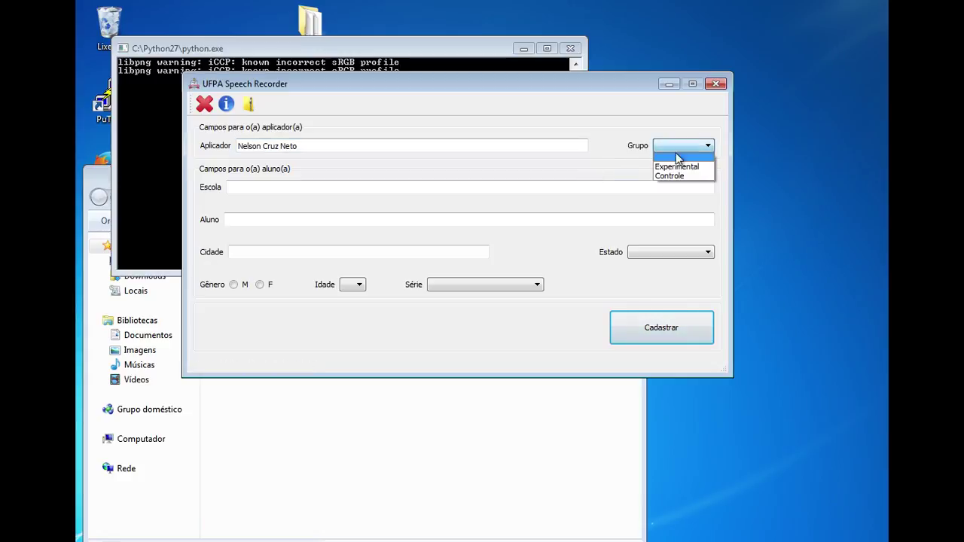
pyautogui.click(682, 167)
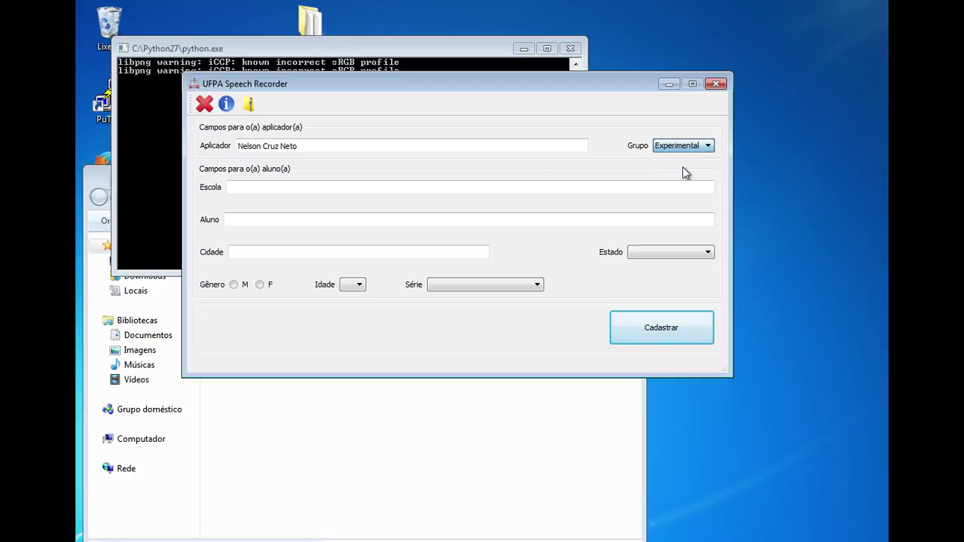
pyautogui.click(300, 193)
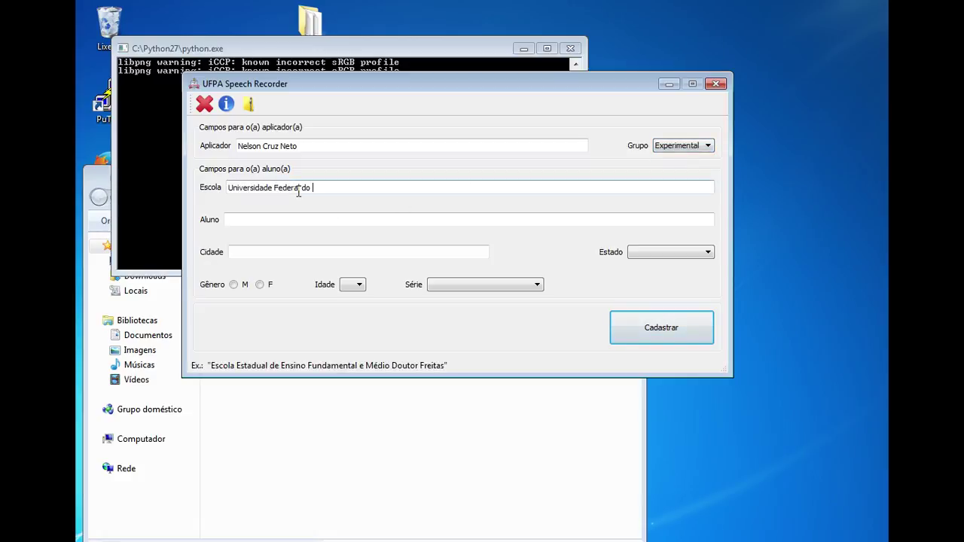
pyautogui.press('Tab')
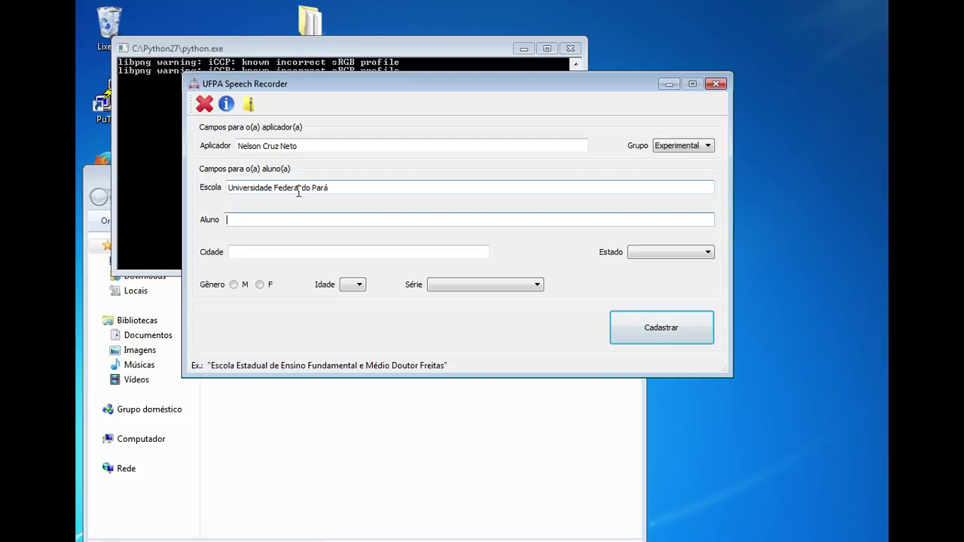
pyautogui.press('Tab')
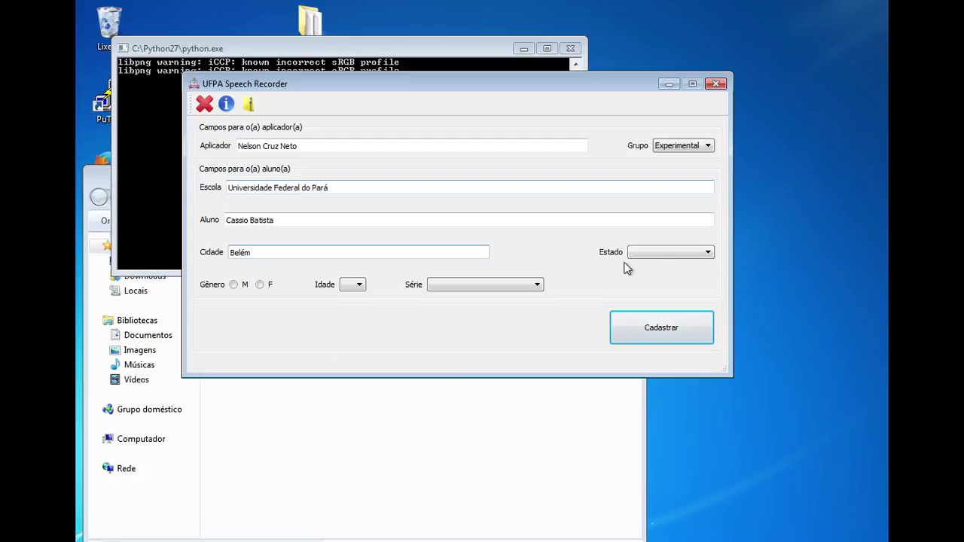
# Set the student's state to Pará, gender to M and age to 10
pyautogui.click(664, 257)
pyautogui.scroll(-3, 699, 334)
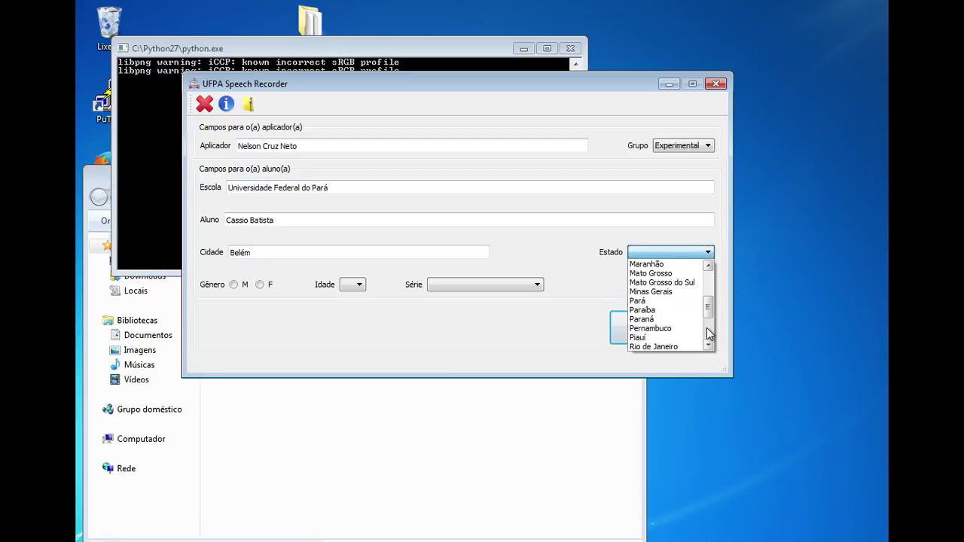
pyautogui.click(663, 309)
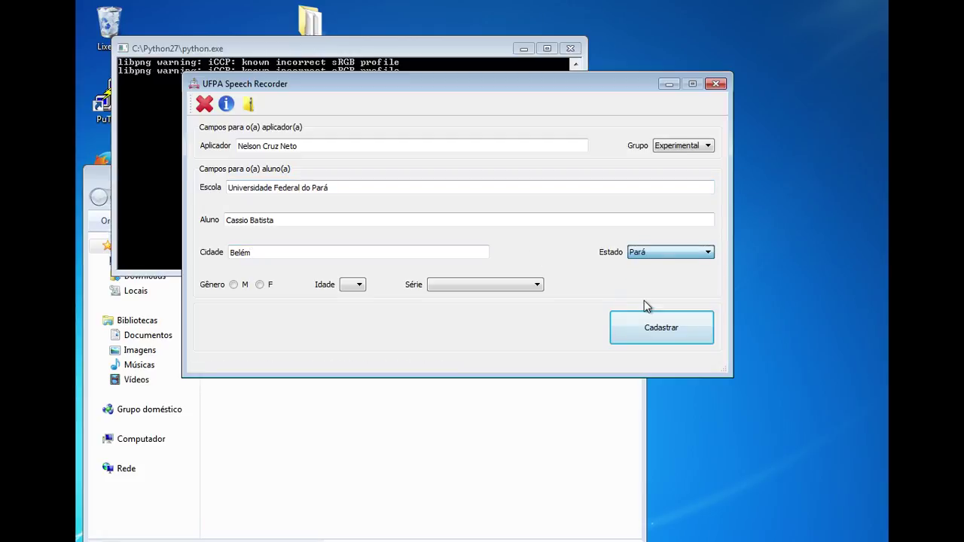
pyautogui.click(233, 285)
pyautogui.click(351, 285)
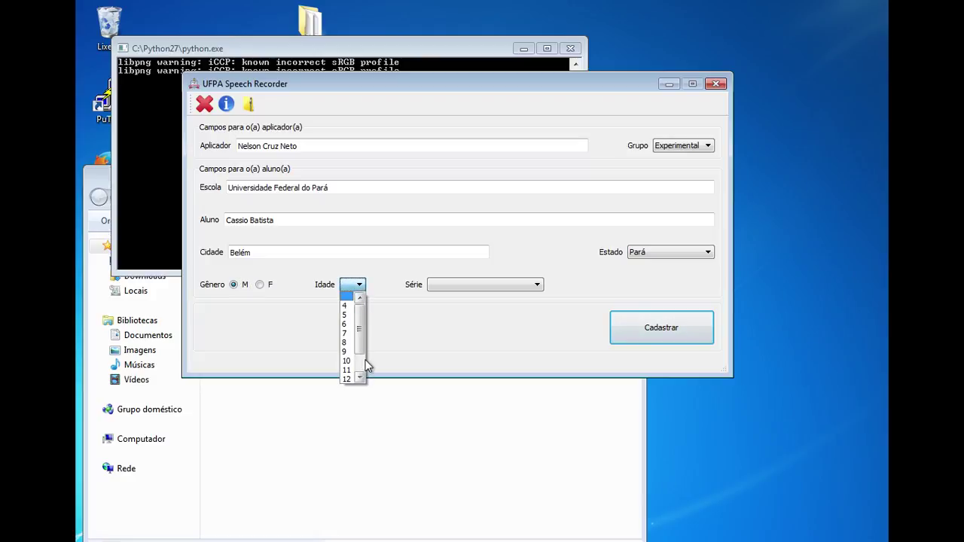
pyautogui.scroll(-1, 361, 364)
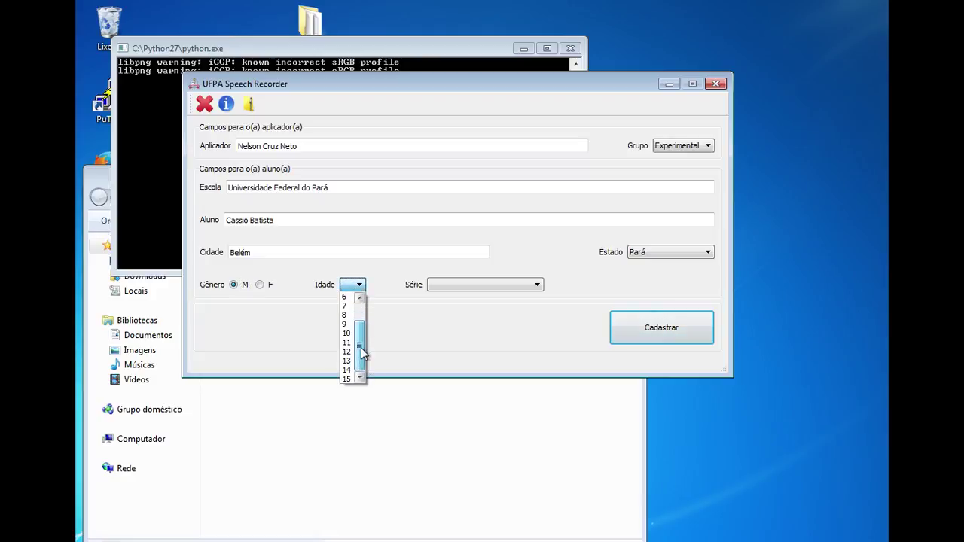
pyautogui.moveTo(360, 351)
pyautogui.mouseDown()
pyautogui.moveTo(362, 323)
pyautogui.moveTo(362, 357)
pyautogui.moveTo(359, 345)
pyautogui.mouseUp()
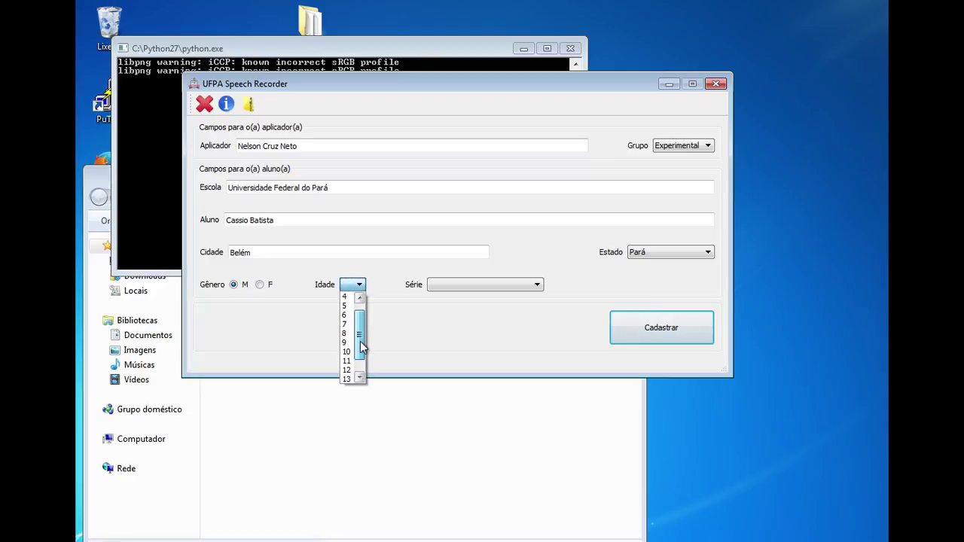
pyautogui.click(347, 351)
# Choose 1º ano (ensino fundamental) as the grade and register the student with Cadastrar
pyautogui.click(486, 290)
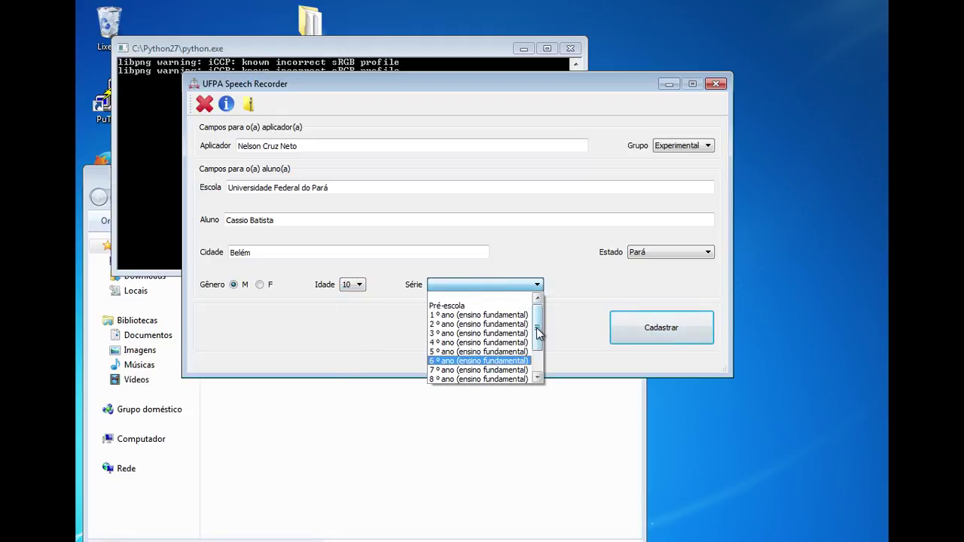
pyautogui.moveTo(538, 334)
pyautogui.mouseDown()
pyautogui.moveTo(539, 369)
pyautogui.moveTo(538, 330)
pyautogui.mouseUp()
pyautogui.click(488, 309)
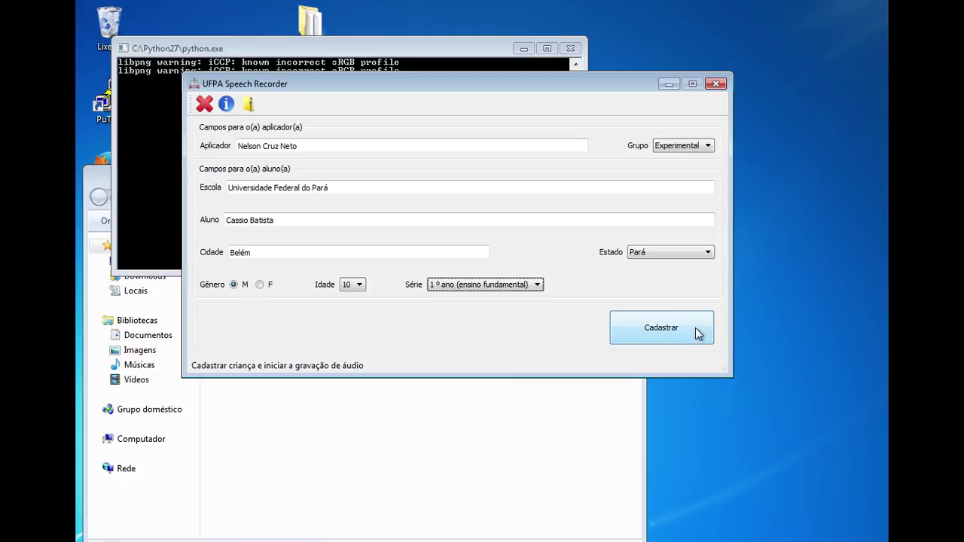
pyautogui.click(697, 330)
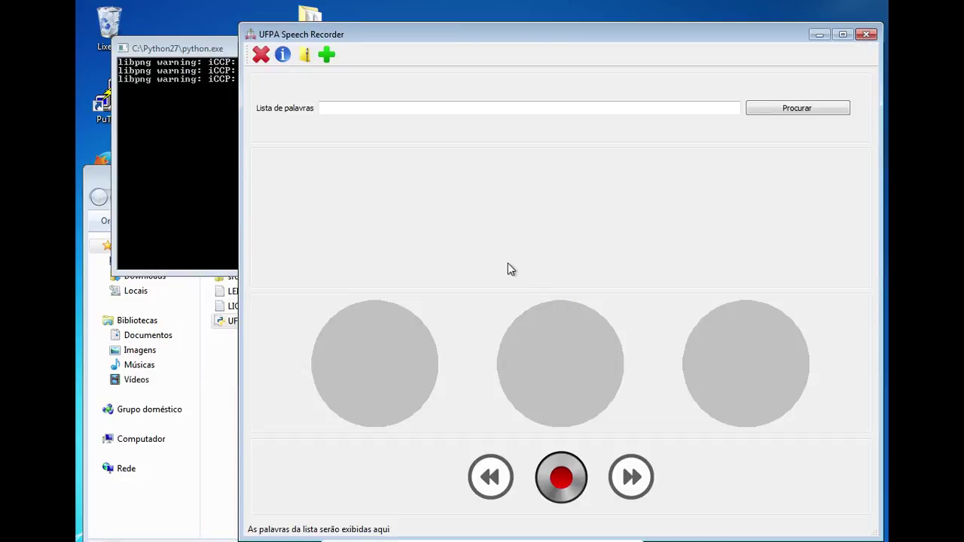
# In Explorer, open Estado do Pará › Universidade Federal do Pará › the student's session folder
pyautogui.click(224, 403)
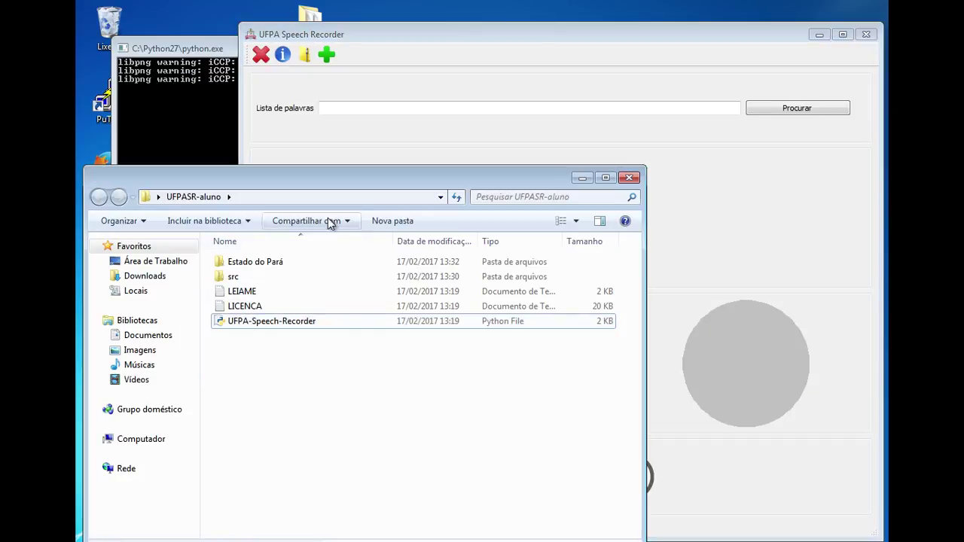
pyautogui.moveTo(383, 189); pyautogui.dragTo(250, 408)
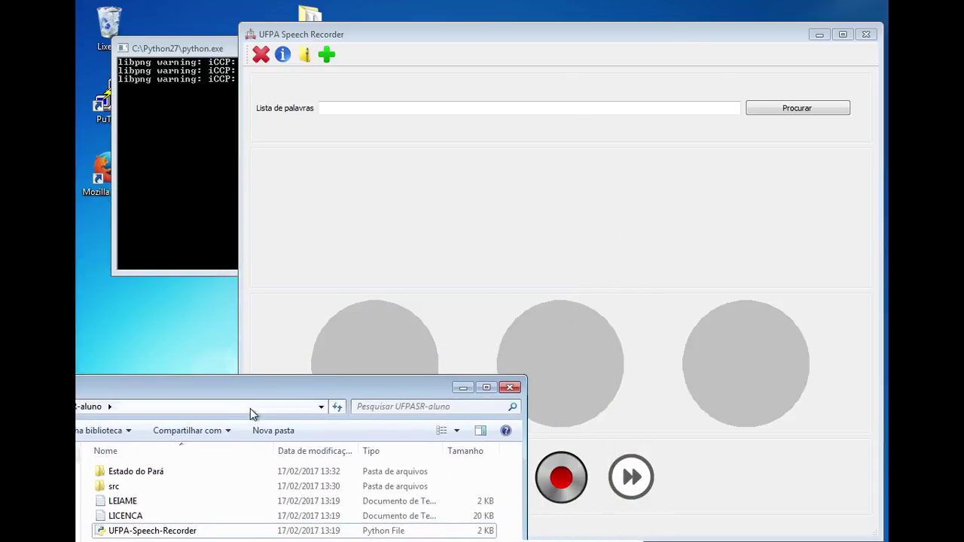
pyautogui.doubleClick(142, 470)
pyautogui.doubleClick(178, 472)
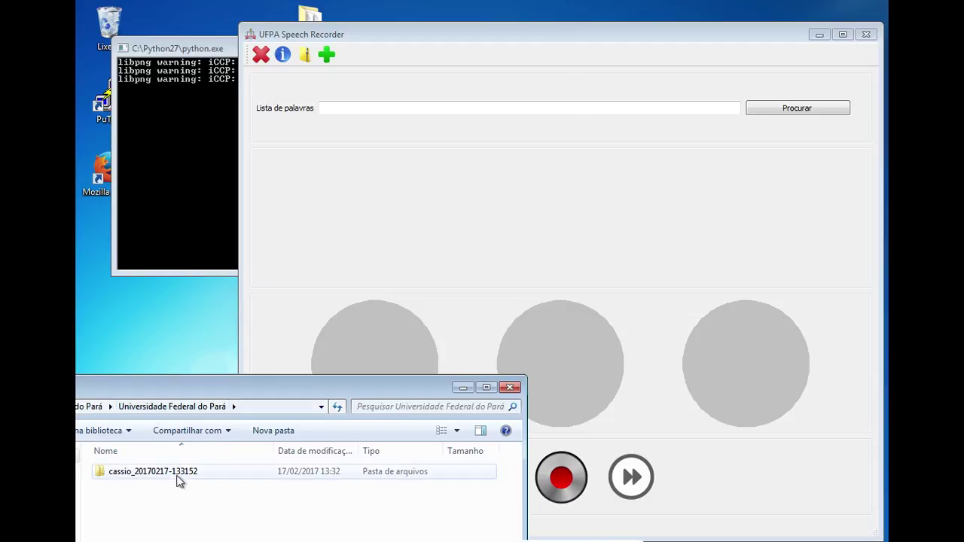
pyautogui.doubleClick(177, 475)
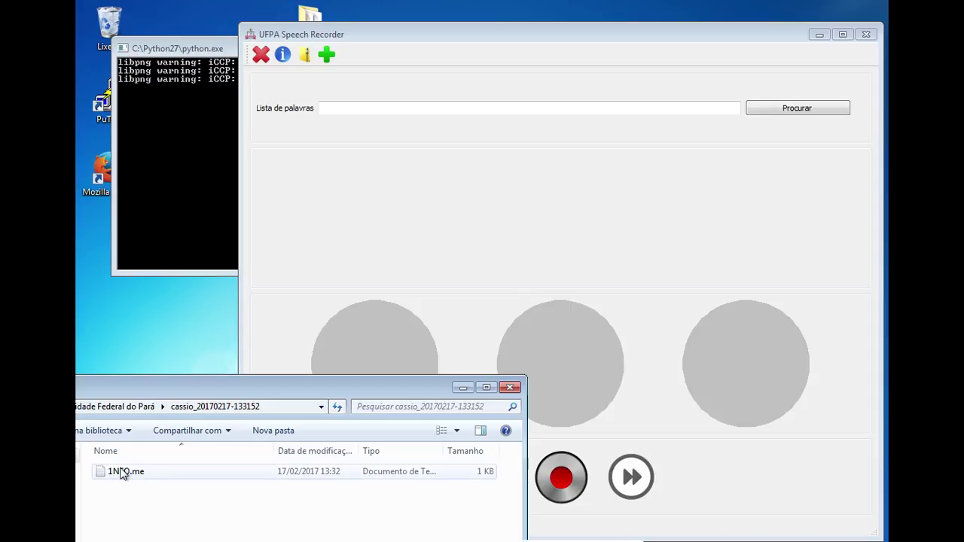
# Open 1NFO.me in Notepad, review the applicator and group details, then close it
pyautogui.doubleClick(153, 473)
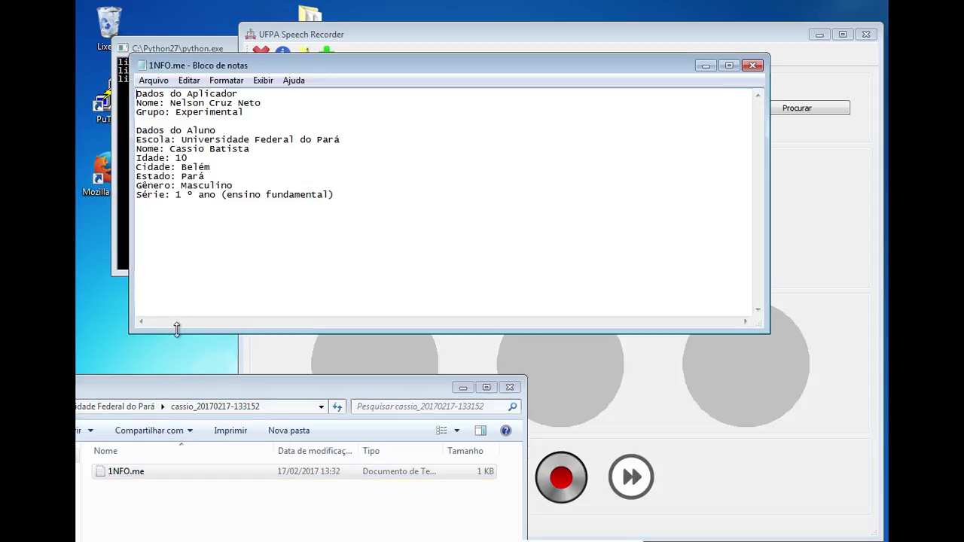
pyautogui.moveTo(247, 64); pyautogui.dragTo(339, 165)
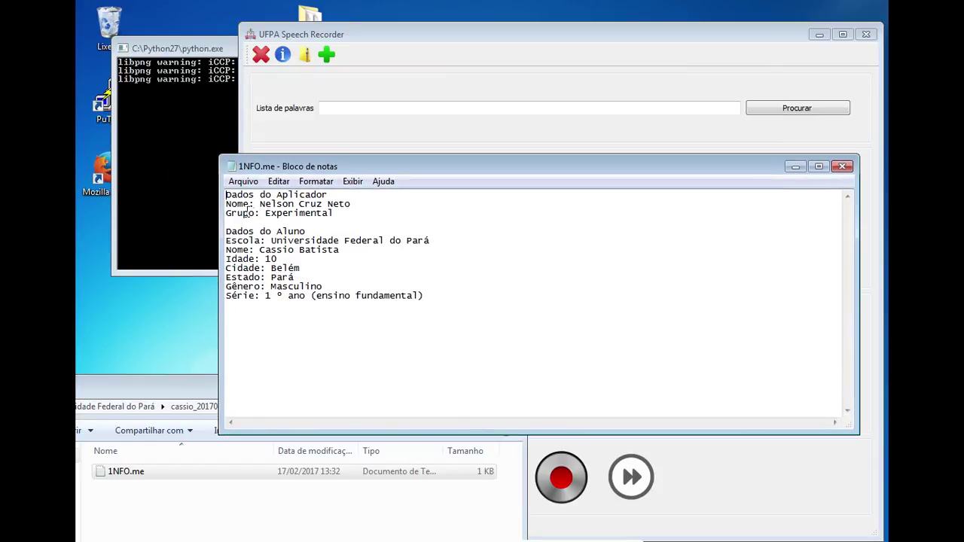
pyautogui.moveTo(249, 204); pyautogui.dragTo(334, 215)
pyautogui.click(343, 214)
pyautogui.click(843, 168)
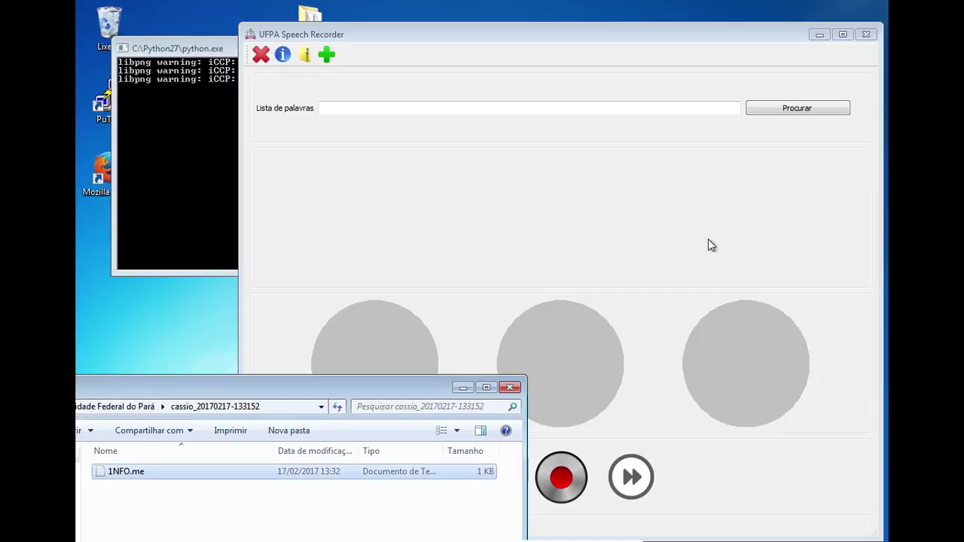
# Minimize the UFPA Speech Recorder and Python console windows
pyautogui.click(515, 290)
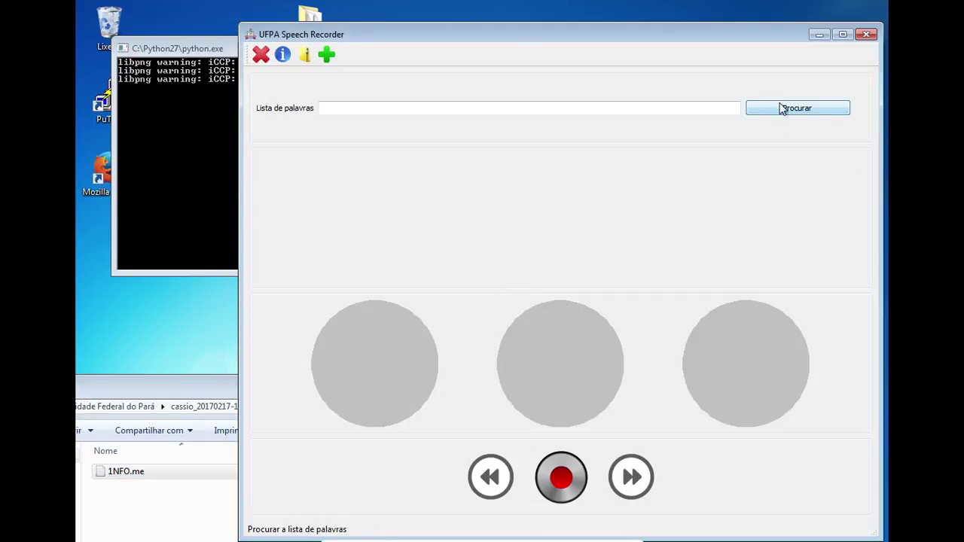
pyautogui.click(819, 39)
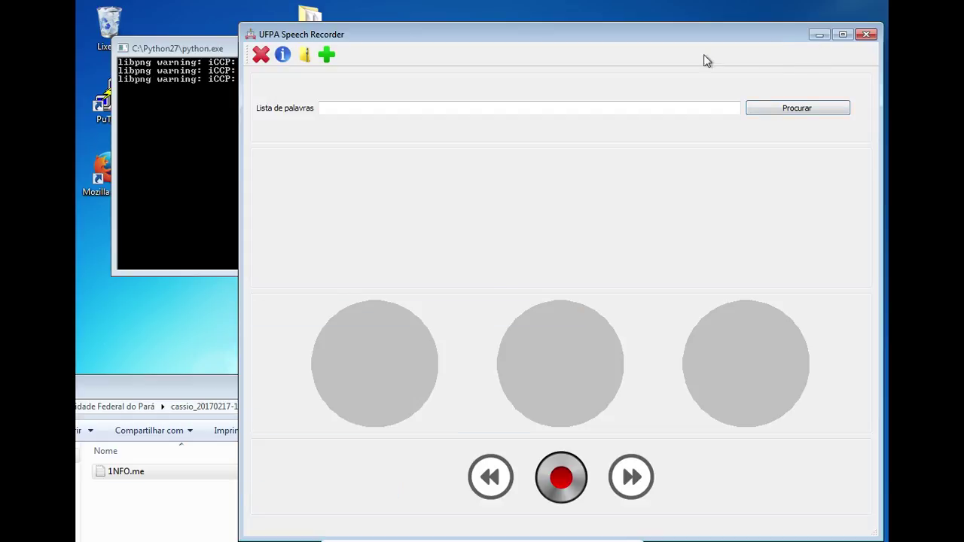
pyautogui.click(523, 45)
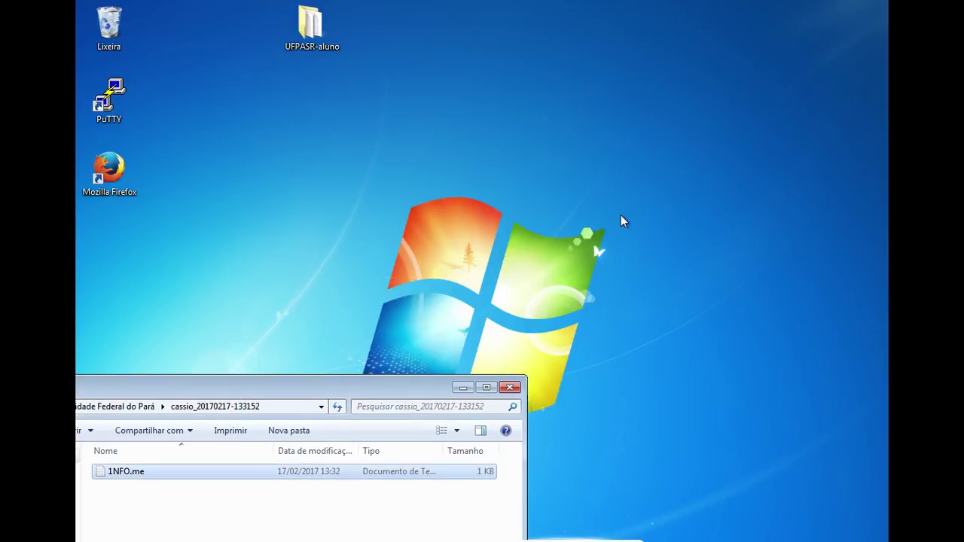
# Create a desktop text document named 'Lista de Palavras' and open it in Notepad
pyautogui.rightClick(621, 216)
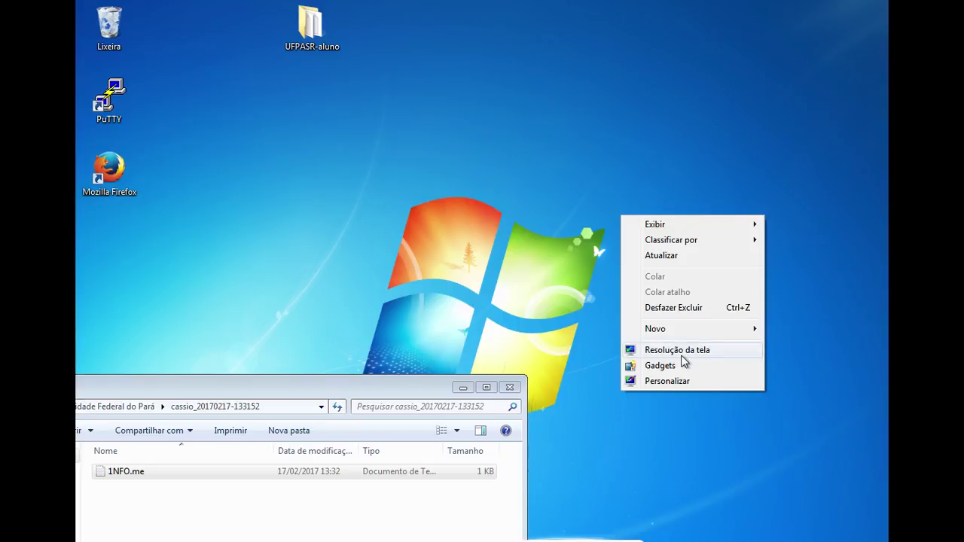
pyautogui.moveTo(681, 330)
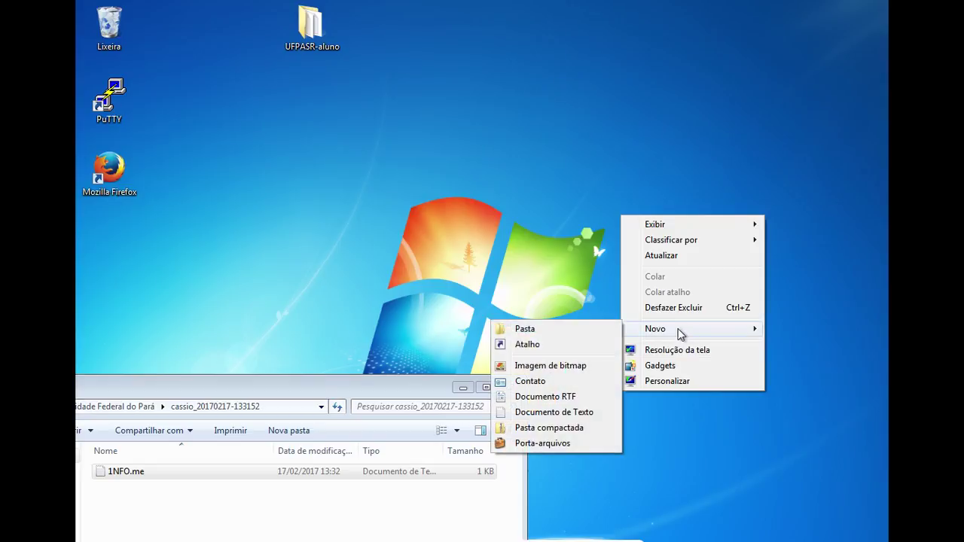
pyautogui.click(565, 412)
pyautogui.write('Lista de Palavras')
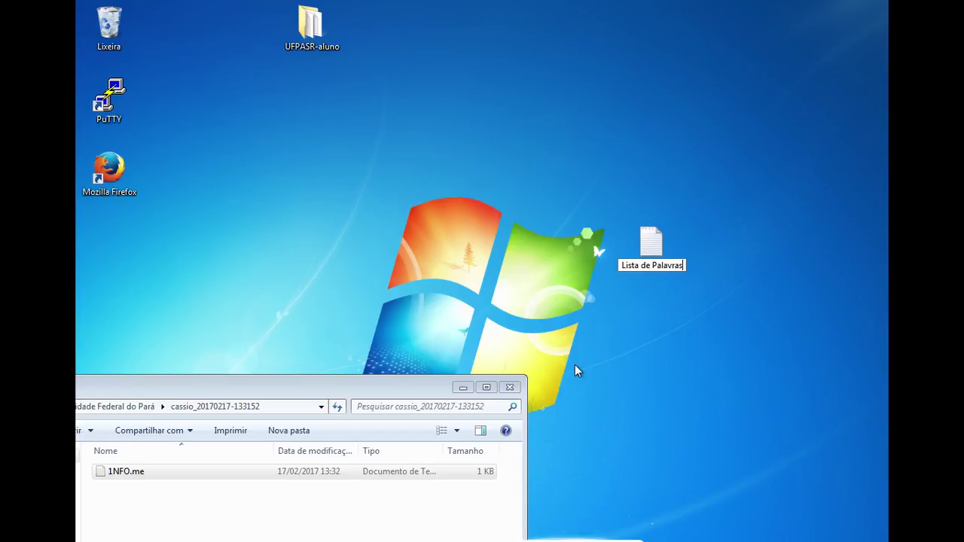
pyautogui.press('Return')
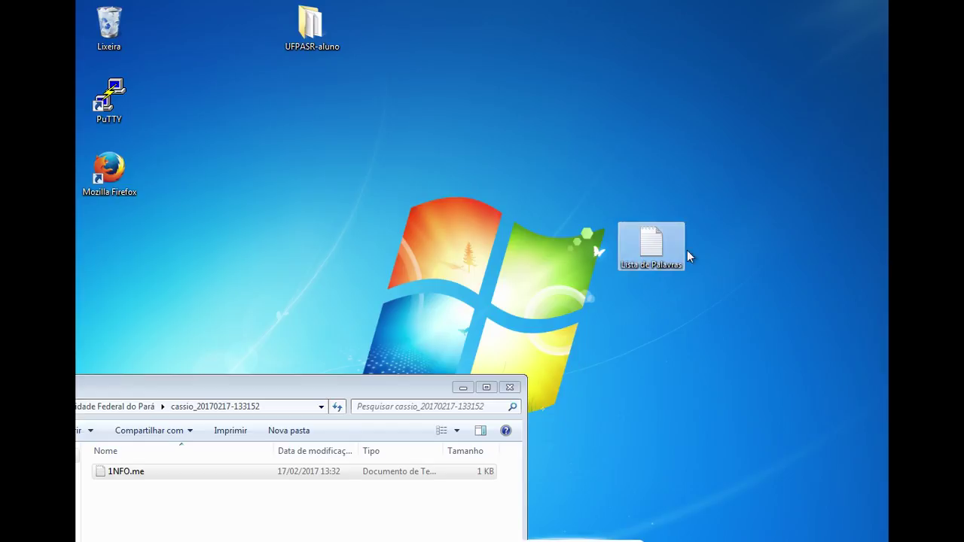
pyautogui.moveTo(660, 248); pyautogui.dragTo(592, 102)
pyautogui.doubleClick(586, 116)
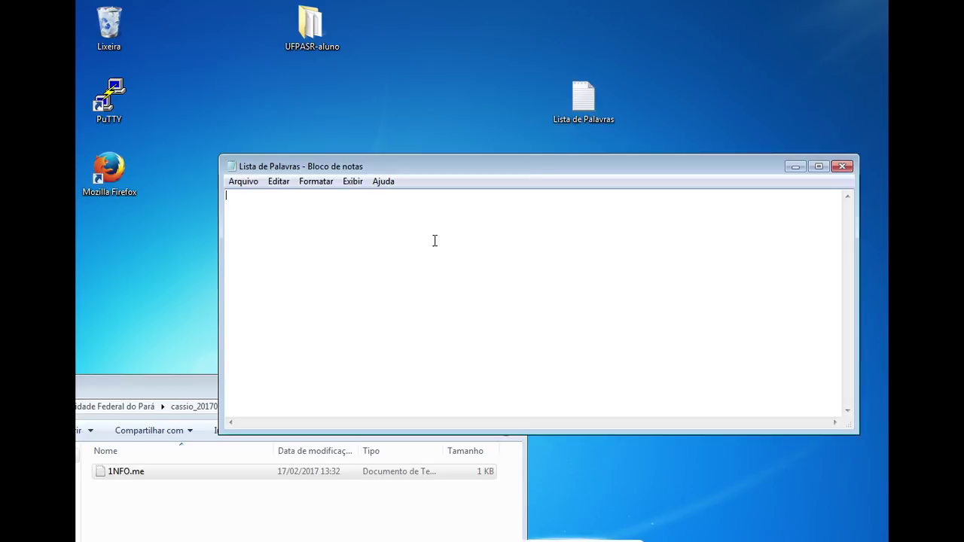
# Write CORAÇÃO, pés and AMBULÂNCIA on separate lines, then choose Arquivo > Salvar como
pyautogui.write('Coração')
pyautogui.press('BackSpace')
pyautogui.press('BackSpace')
pyautogui.press('BackSpace')
pyautogui.press('BackSpace')
pyautogui.press('BackSpace')
pyautogui.write('CORAÇÃO ')
pyautogui.write('pés ')
pyautogui.write('AMBUL')
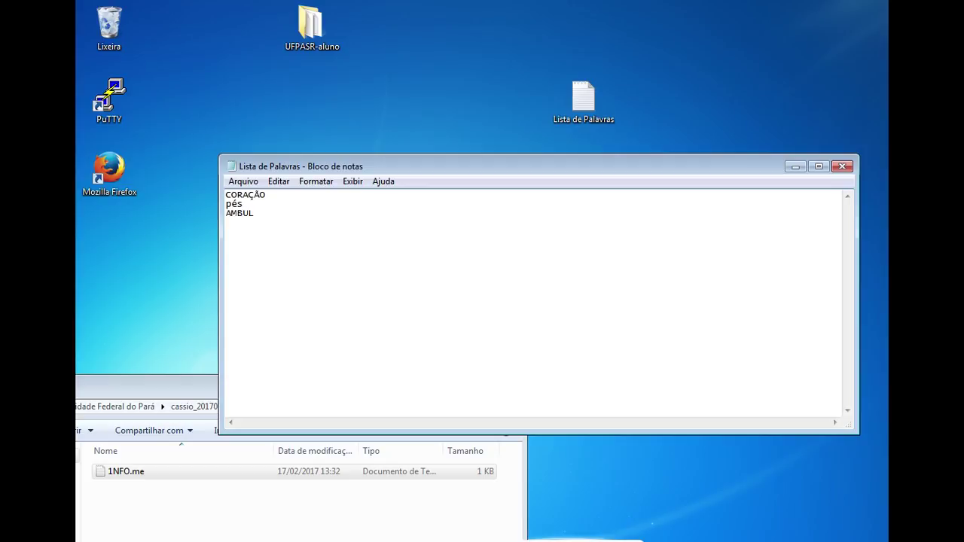
pyautogui.write('ÂNCIA')
pyautogui.click(253, 187)
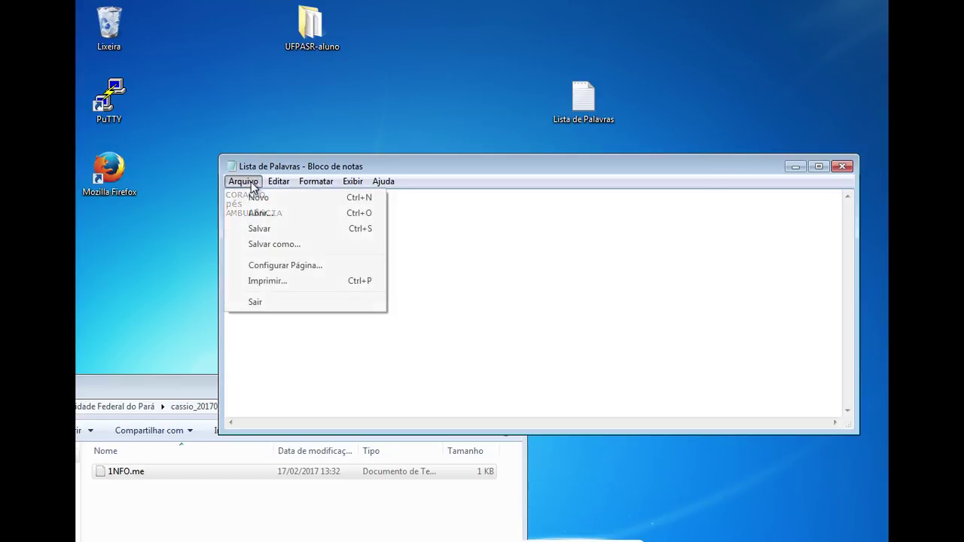
pyautogui.click(310, 248)
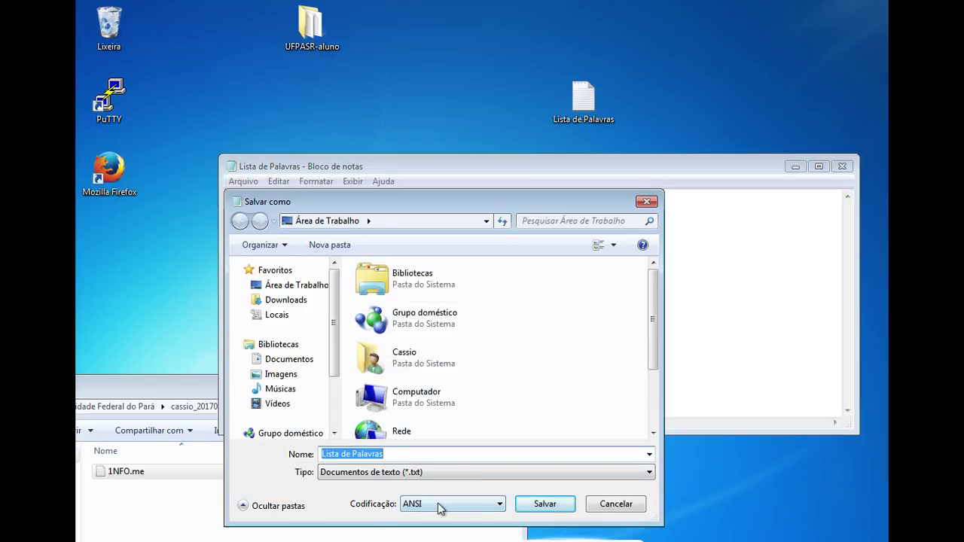
# Set the save encoding (Codificação) to UTF-8
pyautogui.click(471, 511)
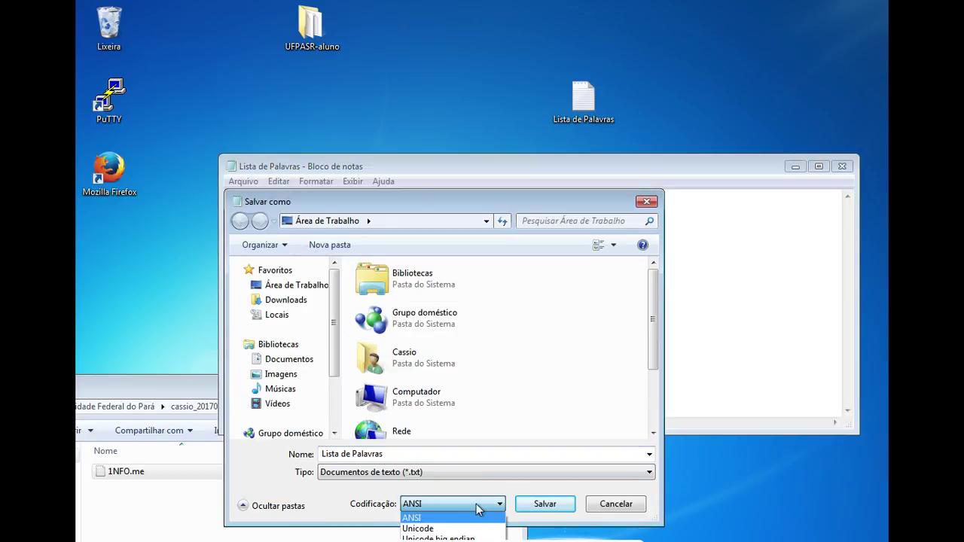
pyautogui.click(486, 511)
pyautogui.moveTo(400, 204); pyautogui.dragTo(403, 89)
pyautogui.click(463, 387)
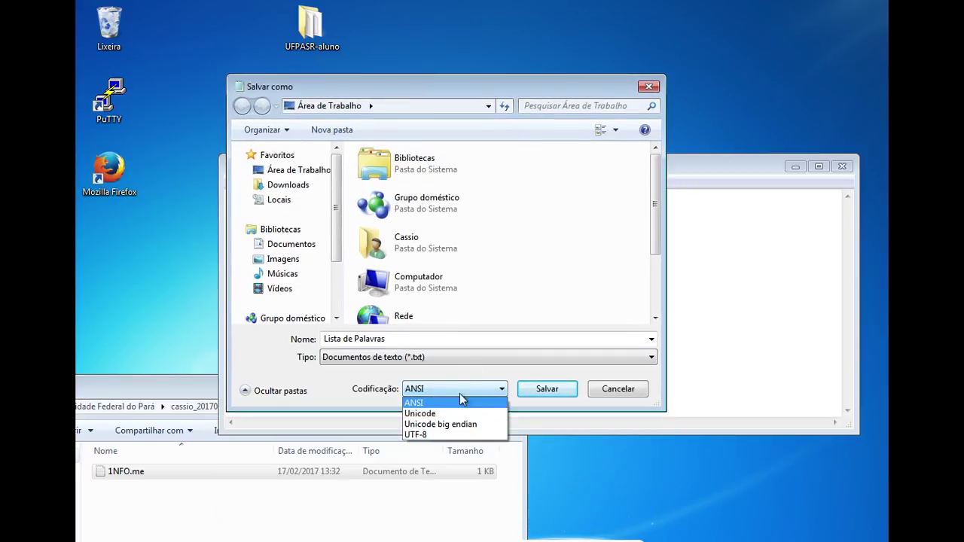
pyautogui.click(453, 435)
# Save over the existing Lista de Palavras.txt, close Notepad, and return to the recorder
pyautogui.click(536, 390)
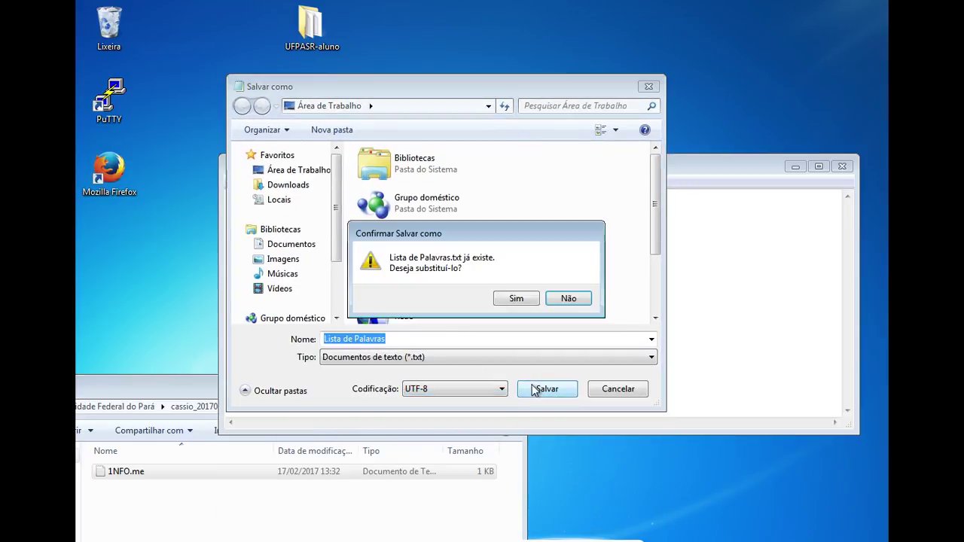
pyautogui.click(520, 299)
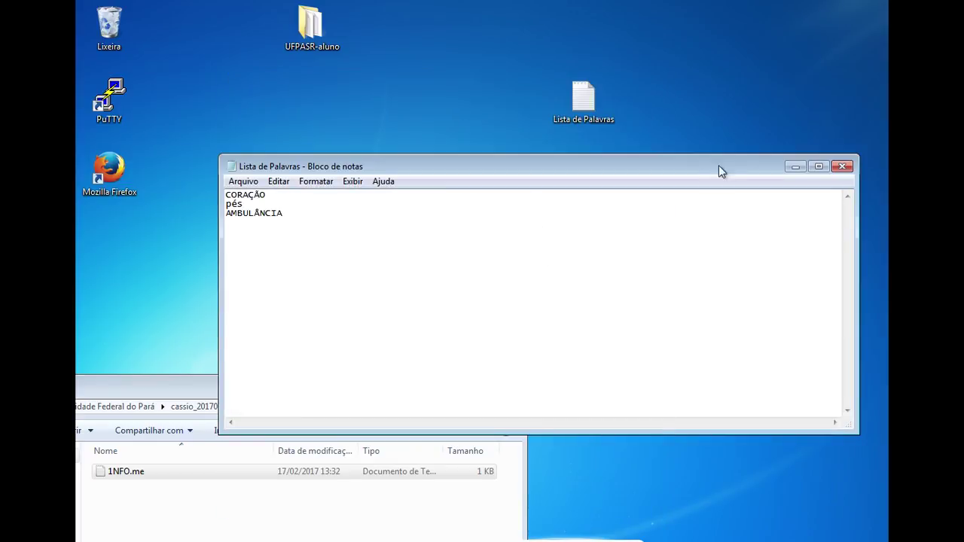
pyautogui.click(842, 165)
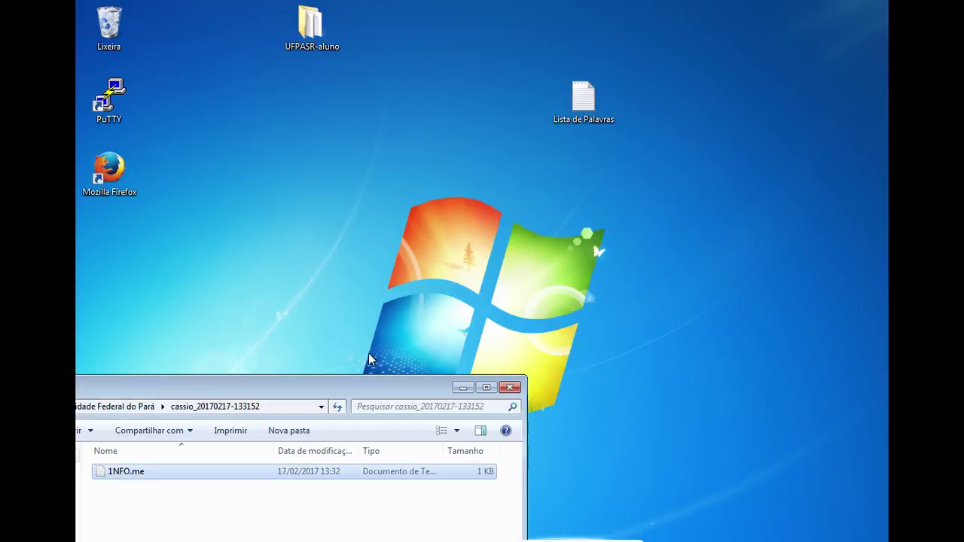
pyautogui.hotkey('alt', 'Tab')
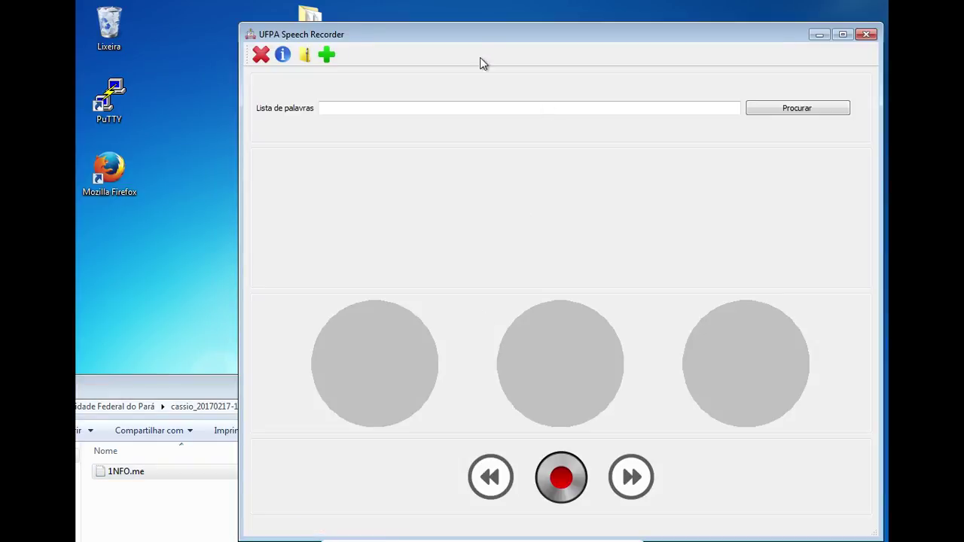
# Browse to Área de Trabalho and load Lista de Palavras.txt as the word list
pyautogui.moveTo(482, 43); pyautogui.dragTo(434, 25)
pyautogui.click(745, 90)
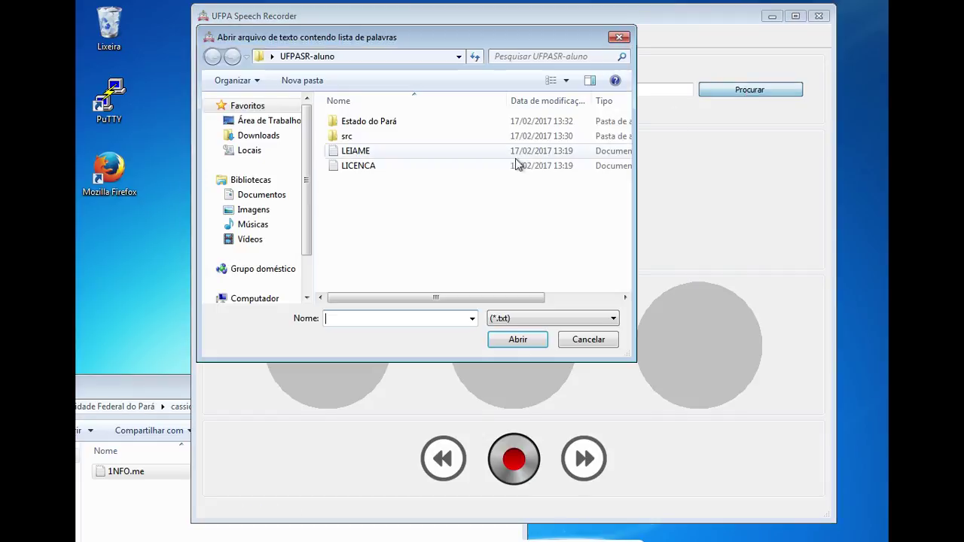
pyautogui.click(256, 121)
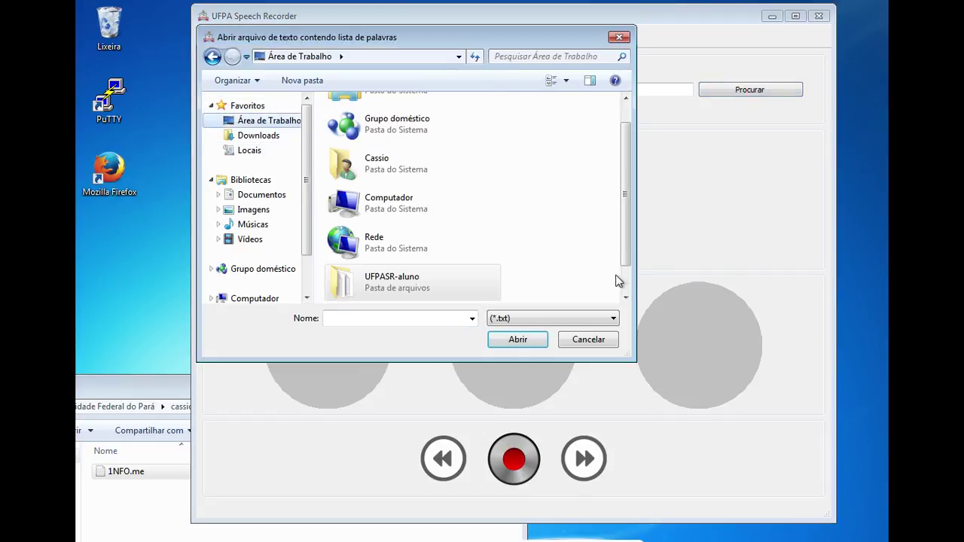
pyautogui.scroll(-1, 452, 290)
pyautogui.click(404, 295)
pyautogui.click(517, 337)
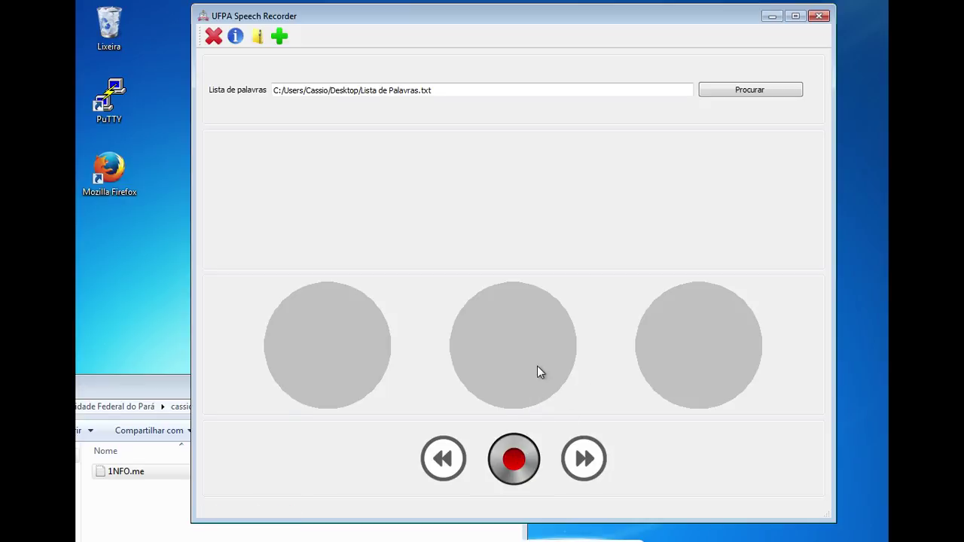
# Record CORAÇÃO, pause, resume and pause again, then bring the session folder forward
pyautogui.click(514, 457)
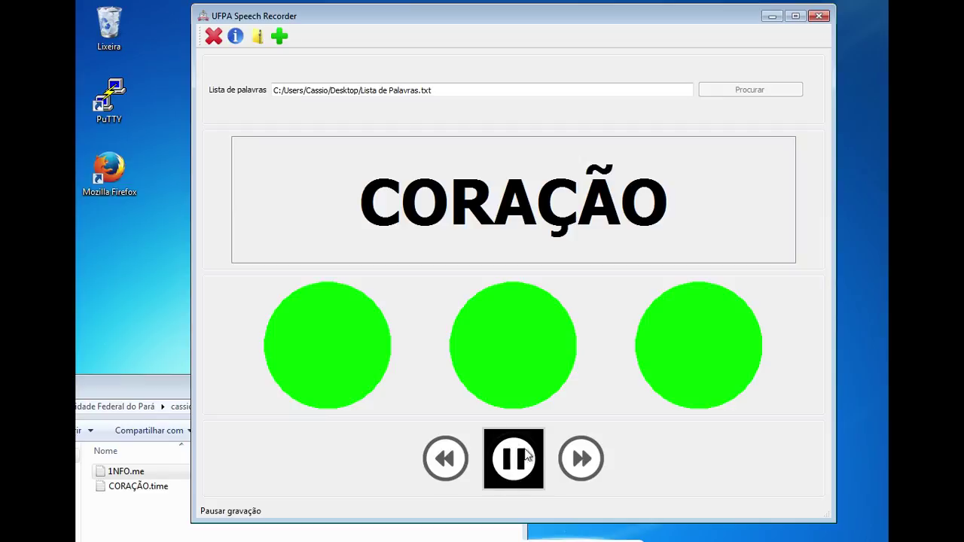
pyautogui.click(526, 456)
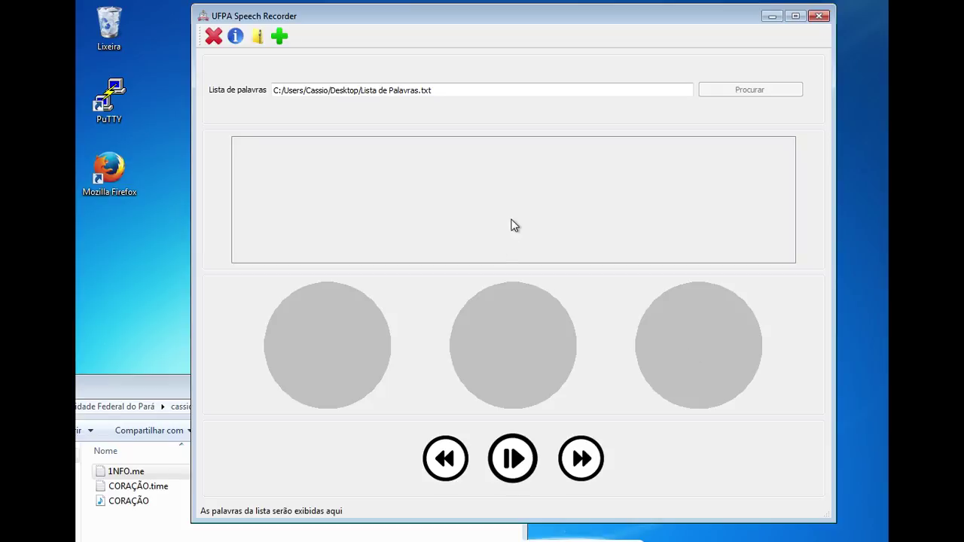
pyautogui.click(512, 458)
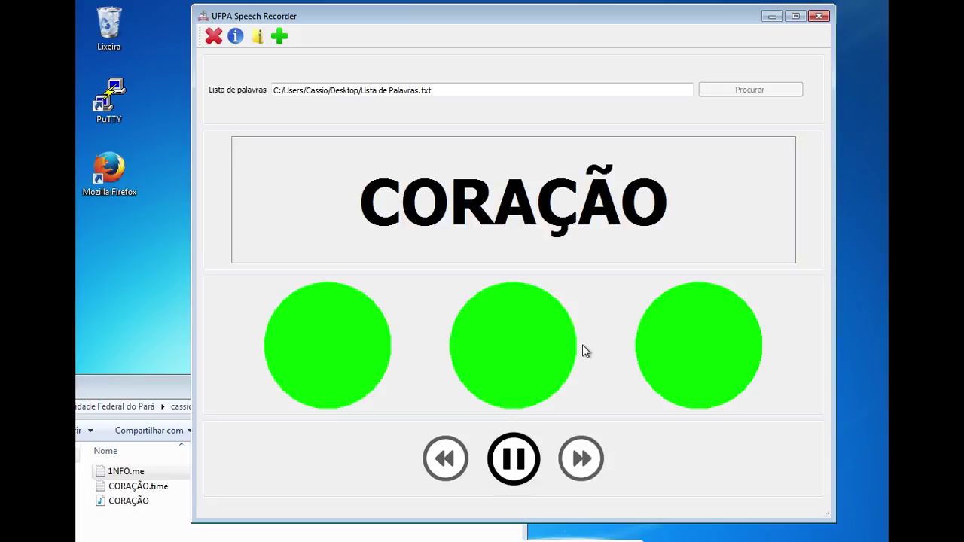
pyautogui.click(514, 459)
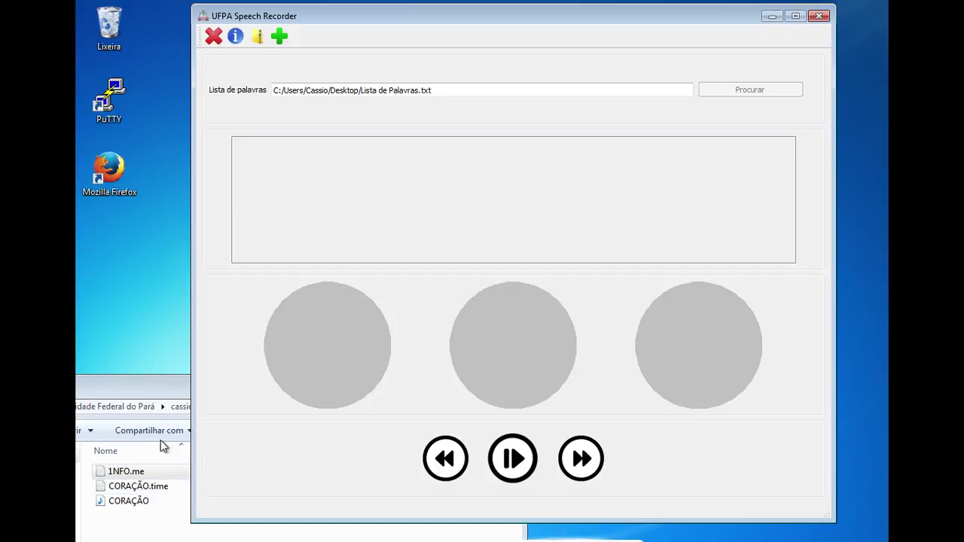
pyautogui.click(146, 389)
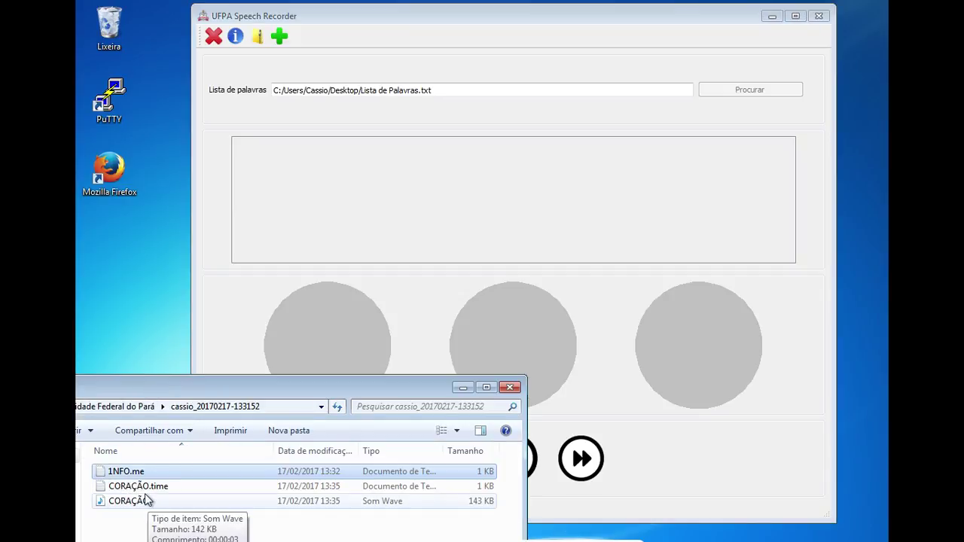
# Open CORAÇÃO.time in Notepad, read its two timestamps, then close it
pyautogui.moveTo(199, 387); pyautogui.dragTo(199, 332)
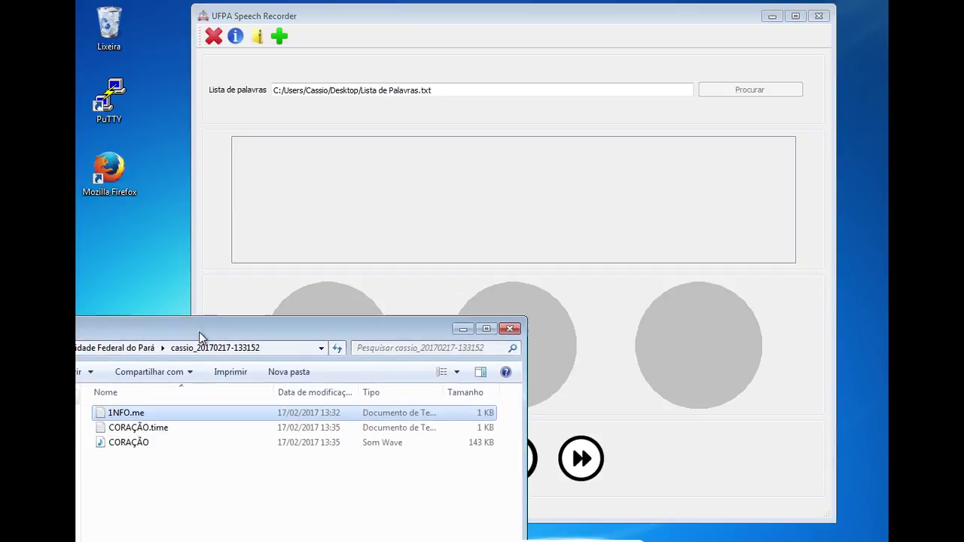
pyautogui.doubleClick(149, 434)
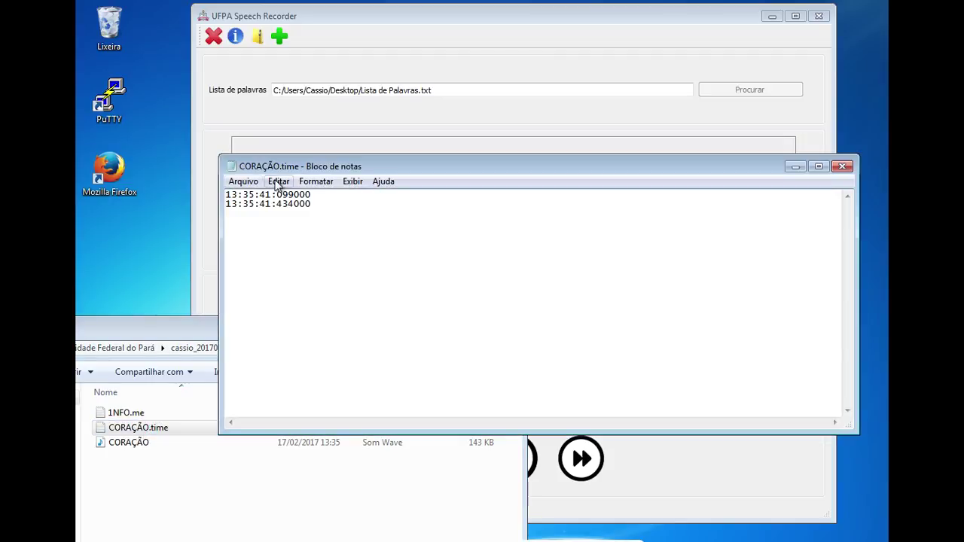
pyautogui.moveTo(327, 164); pyautogui.dragTo(336, 241)
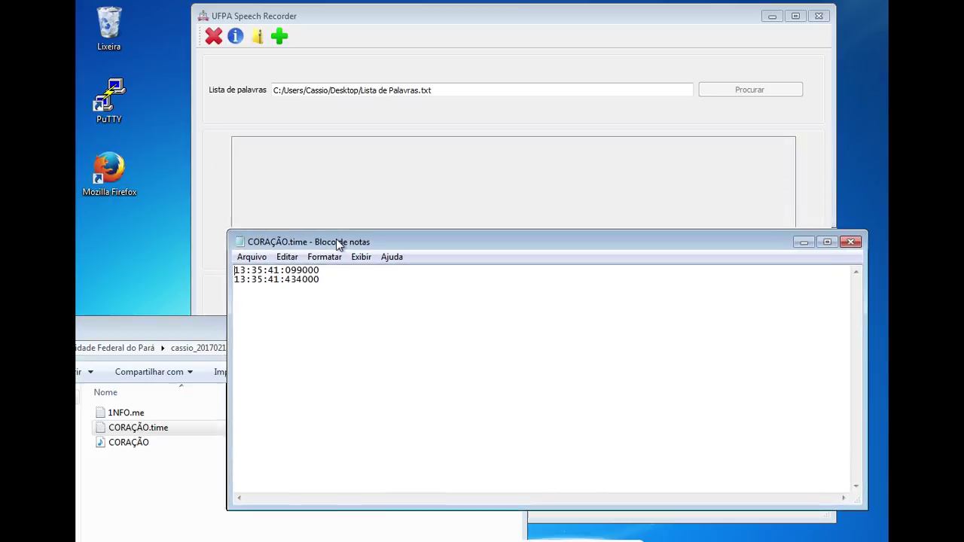
pyautogui.doubleClick(293, 270)
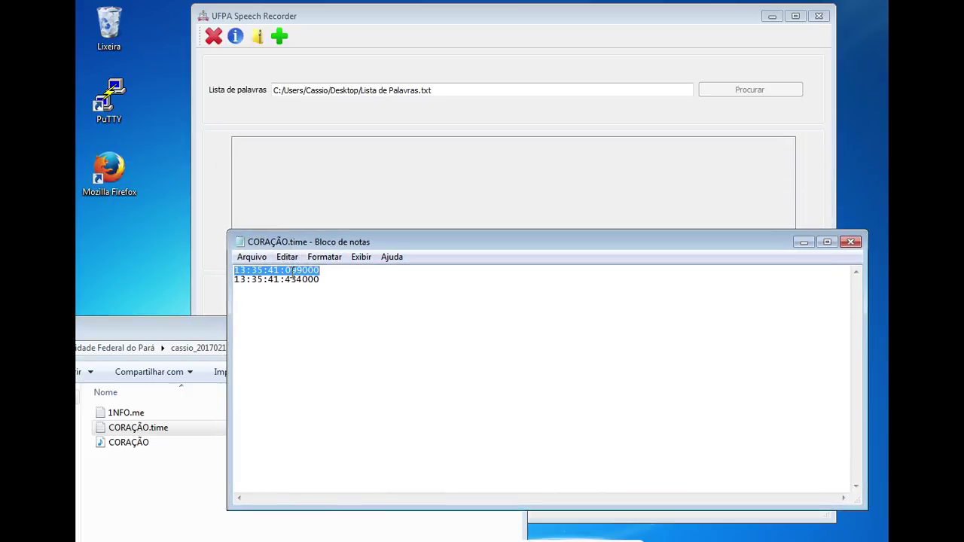
pyautogui.click(308, 271)
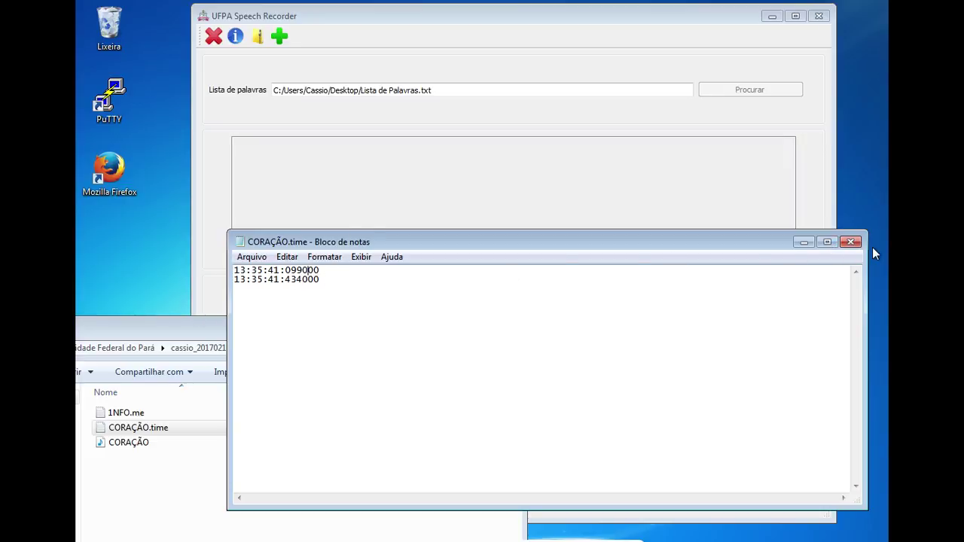
pyautogui.click(852, 242)
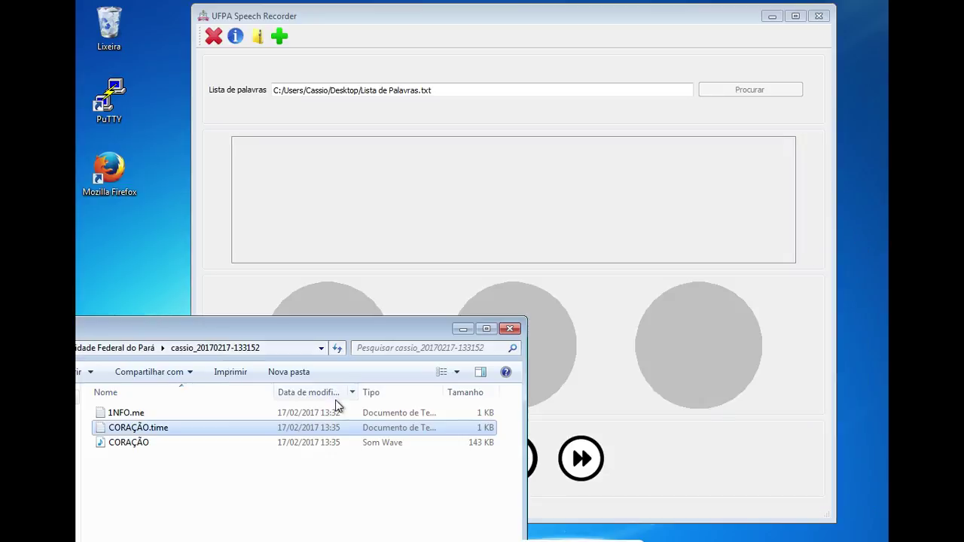
# Play the CORAÇÃO wave file in Media Player, then close it and return to the recorder
pyautogui.click(139, 444)
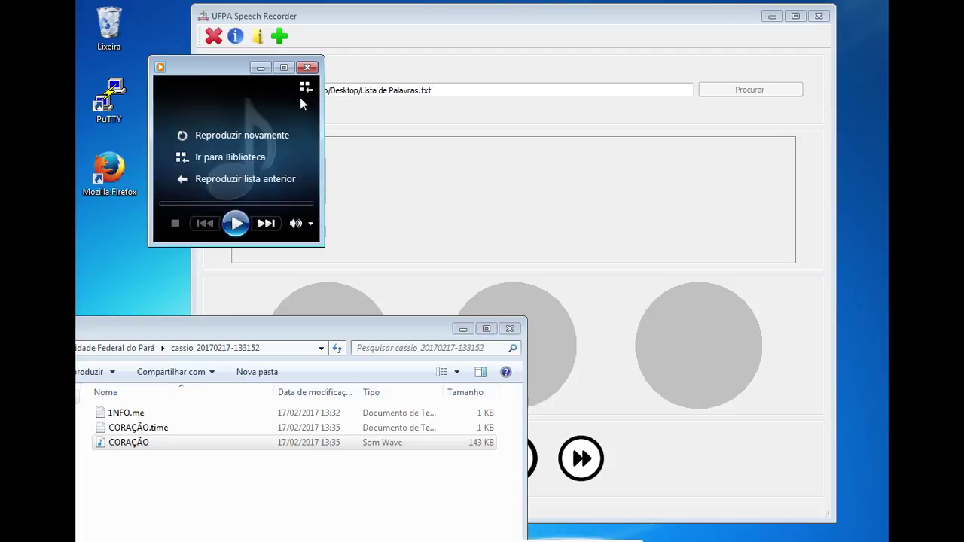
pyautogui.click(307, 68)
pyautogui.click(540, 276)
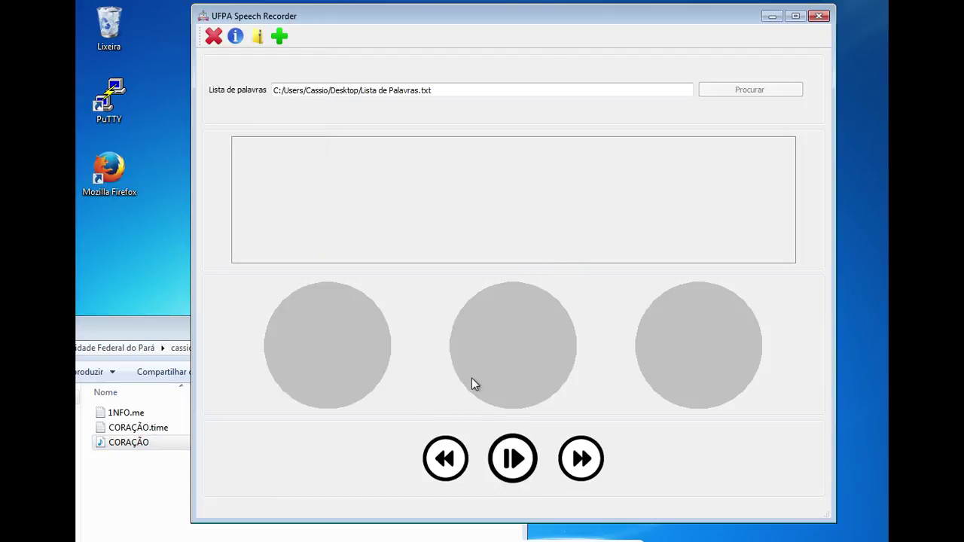
# Advance to the word pés, record it, and pause
pyautogui.press('space')
pyautogui.click(582, 463)
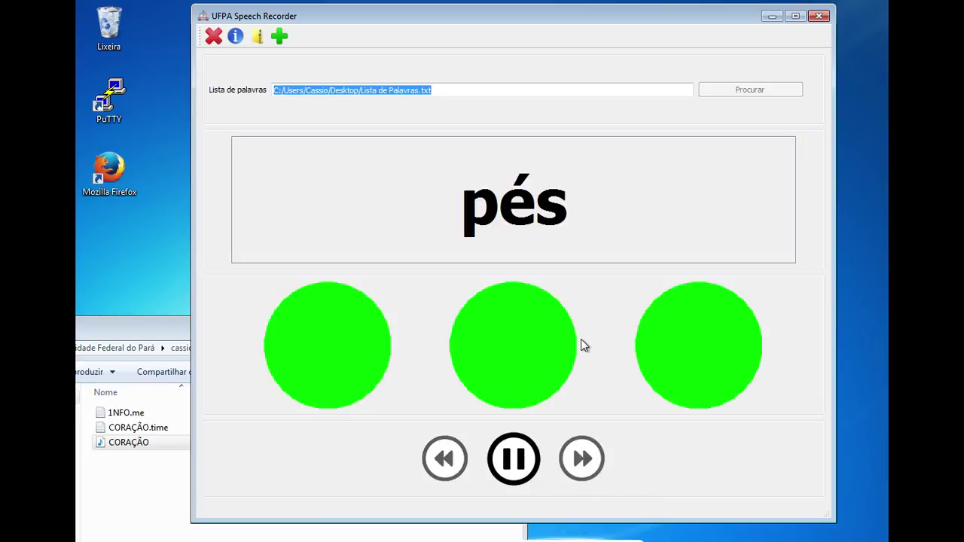
pyautogui.click(512, 461)
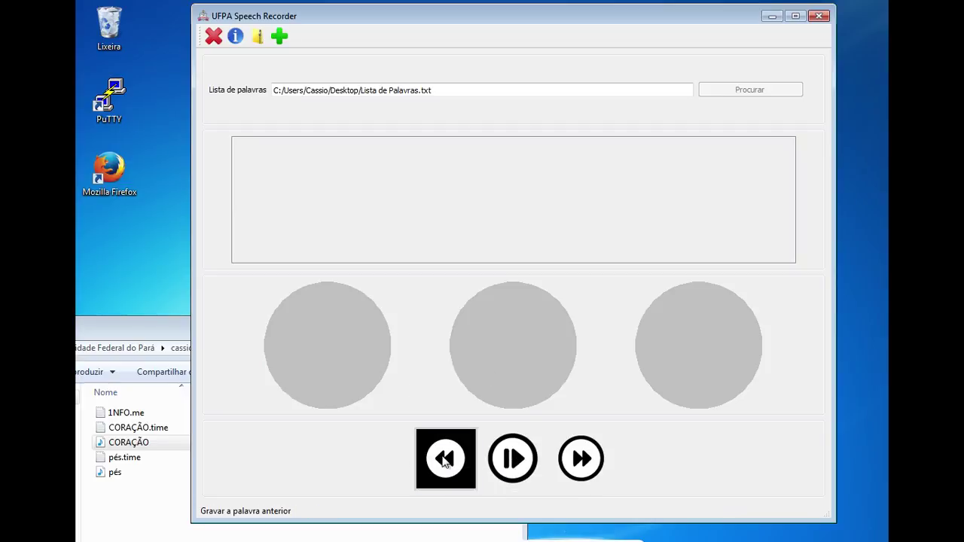
# Go back and re-record CORAÇÃO, pause, then step back to the previous word
pyautogui.click(513, 459)
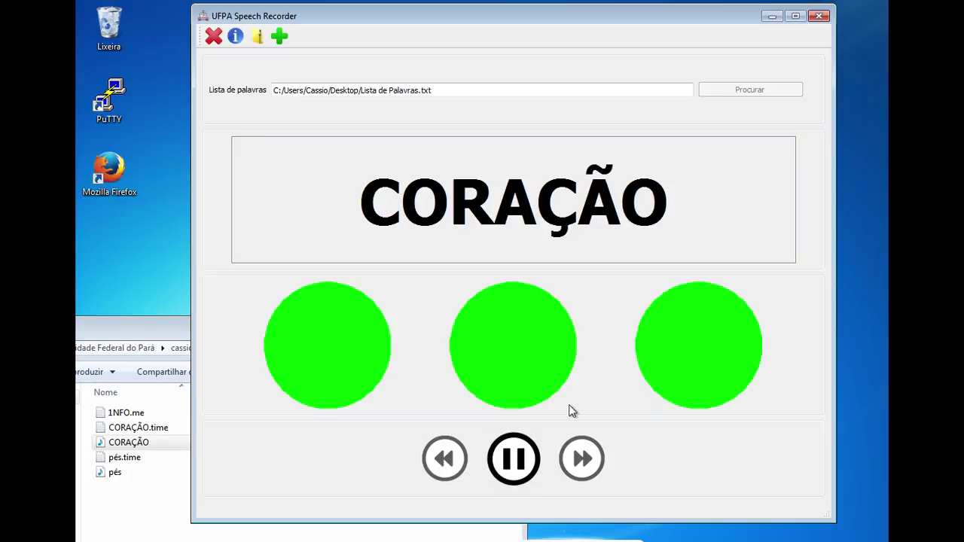
pyautogui.click(518, 461)
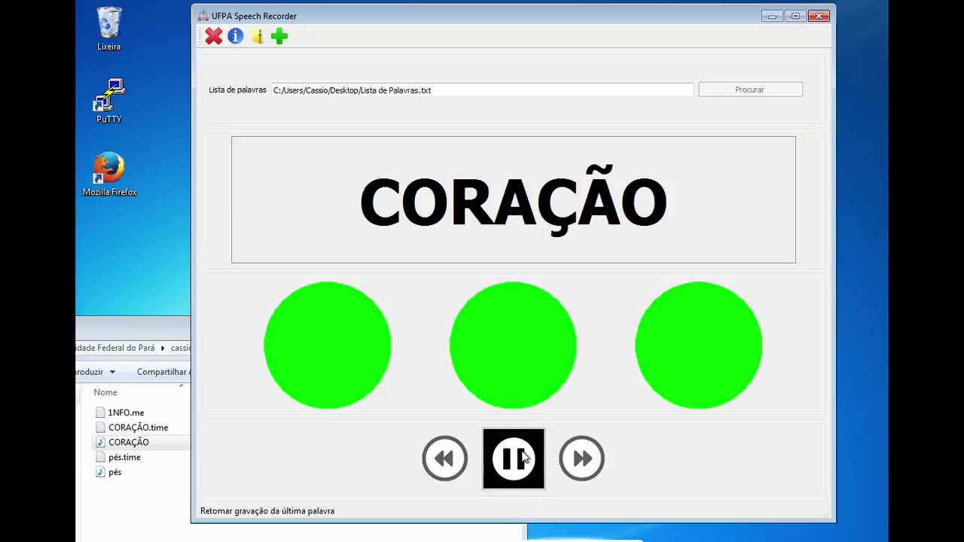
pyautogui.click(444, 461)
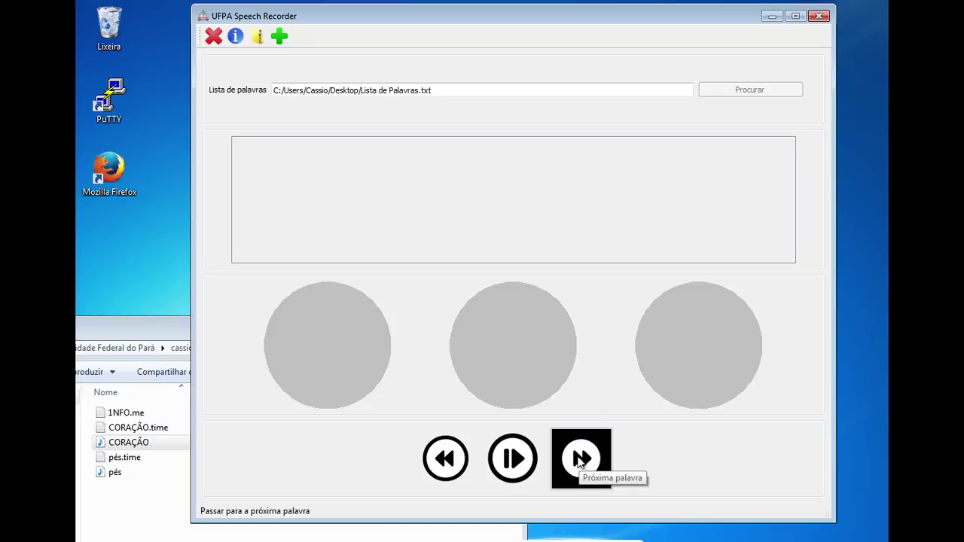
# Record pés, then AMBULÂNCIA, and advance past the last word to complete the session
pyautogui.click(582, 460)
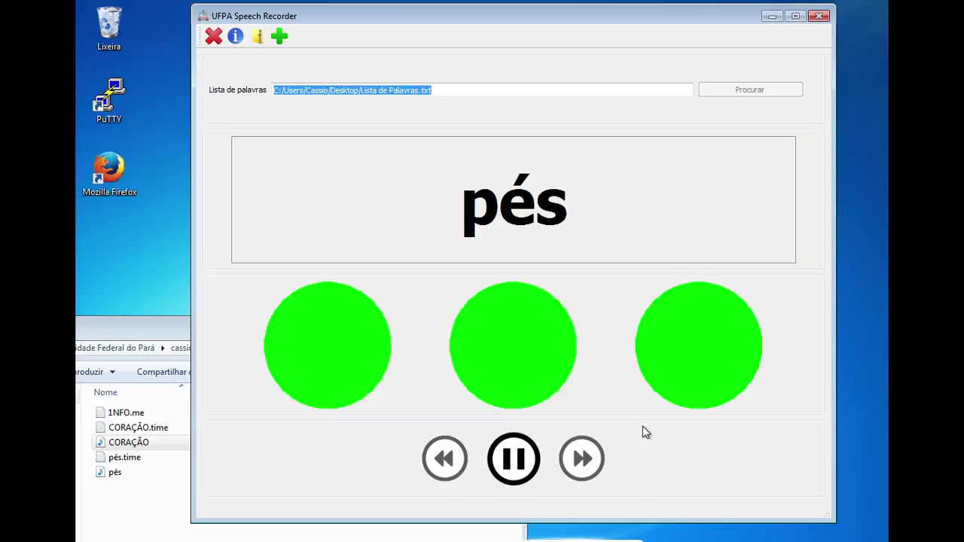
pyautogui.click(506, 450)
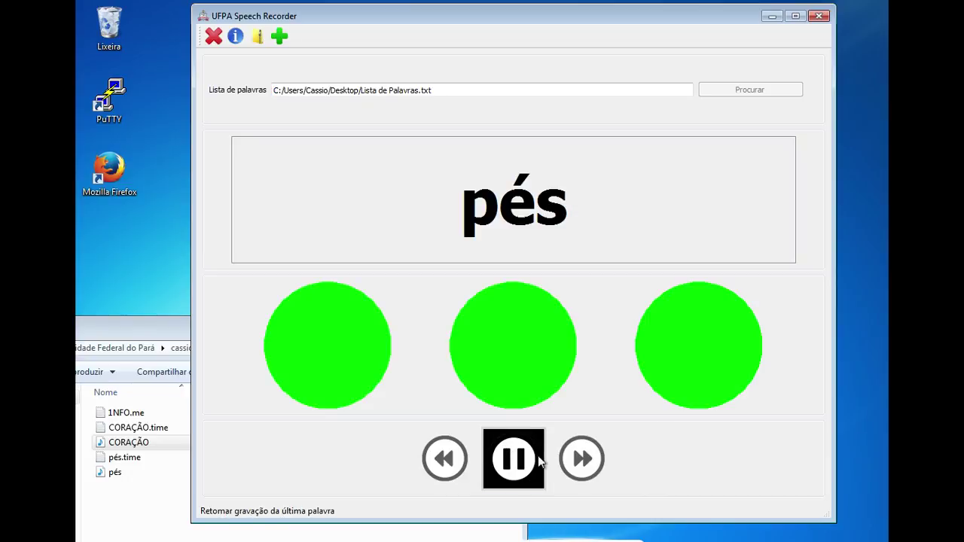
pyautogui.click(582, 460)
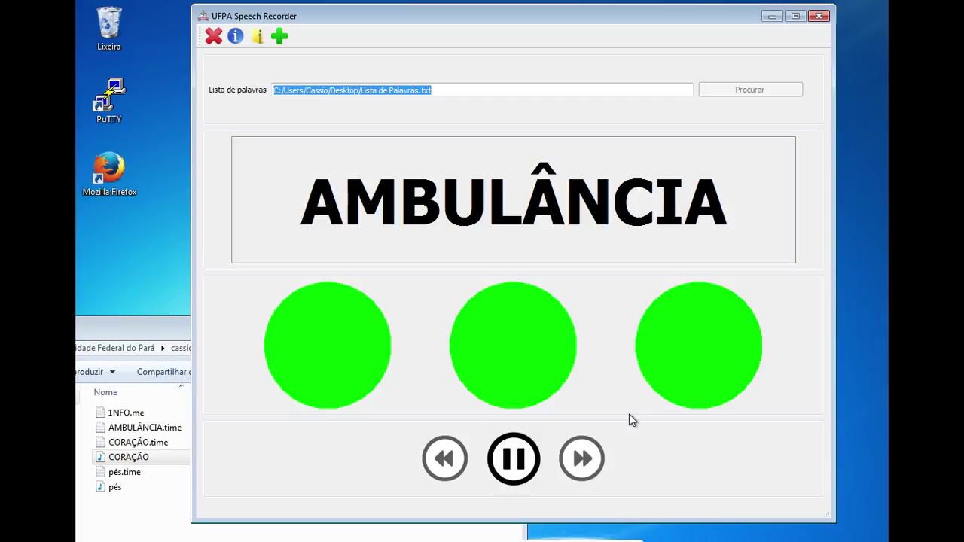
pyautogui.click(514, 460)
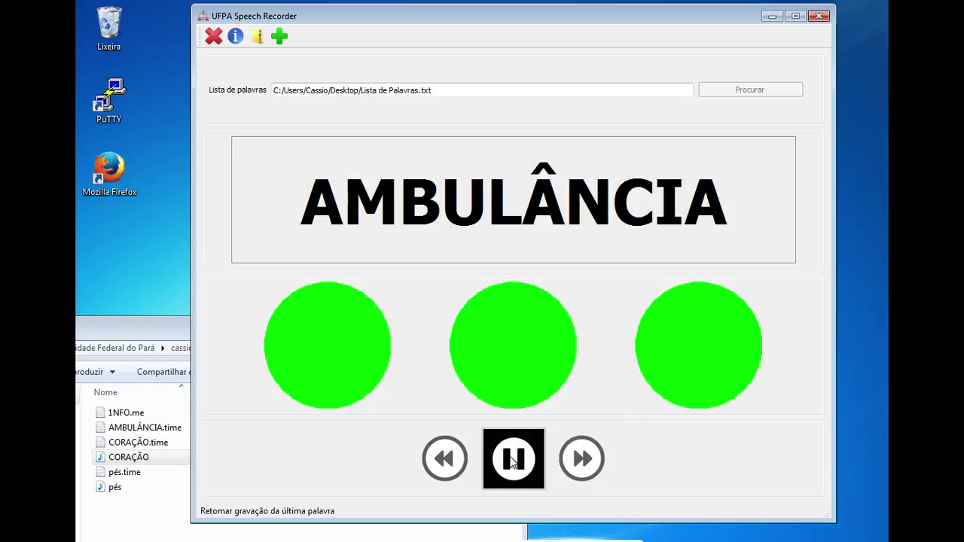
pyautogui.click(602, 461)
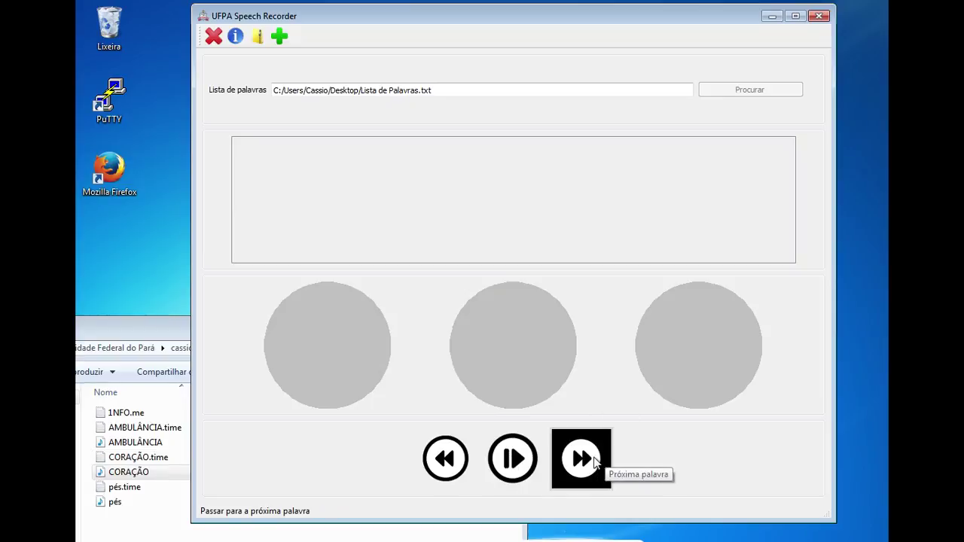
pyautogui.click(595, 461)
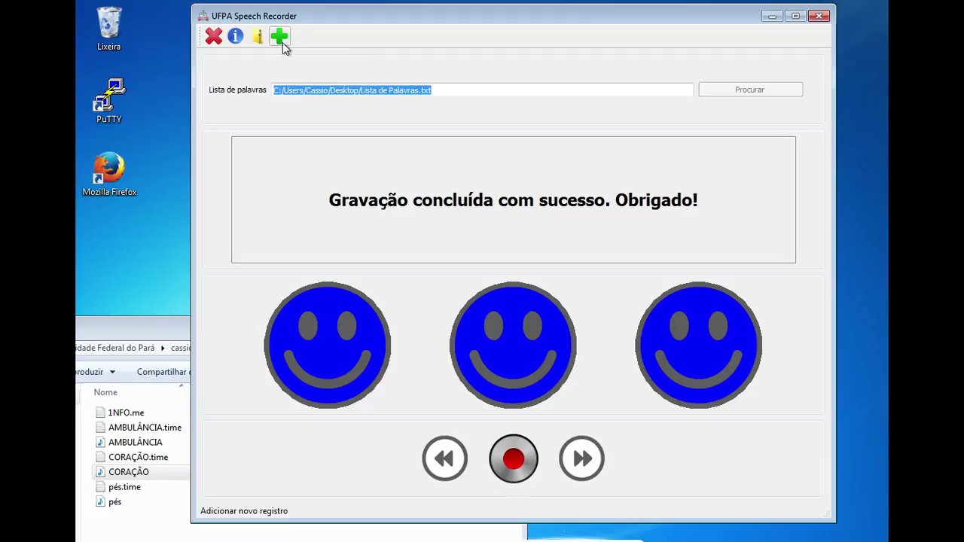
# Start a new participant registration with Sim, and move Explorer up to UFPASR-aluno
pyautogui.click(281, 38)
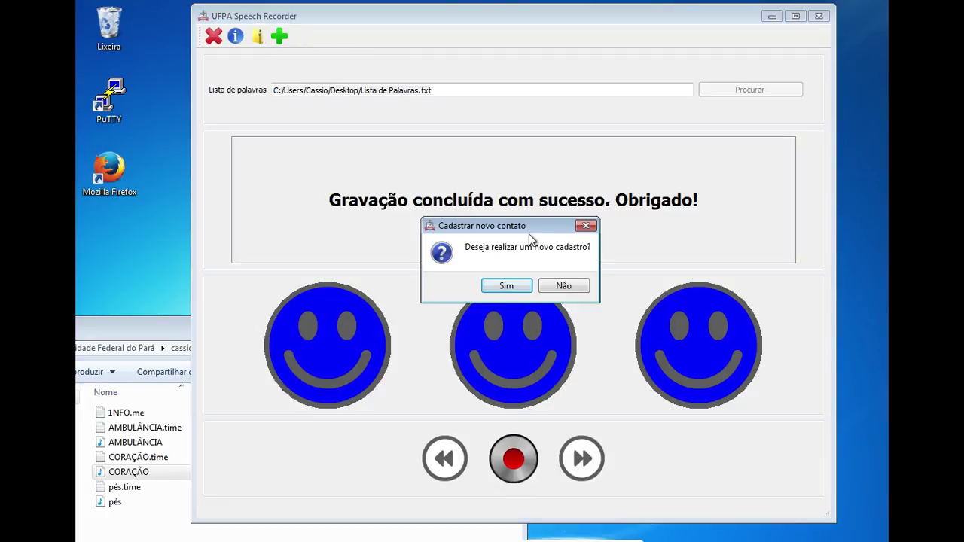
pyautogui.click(506, 286)
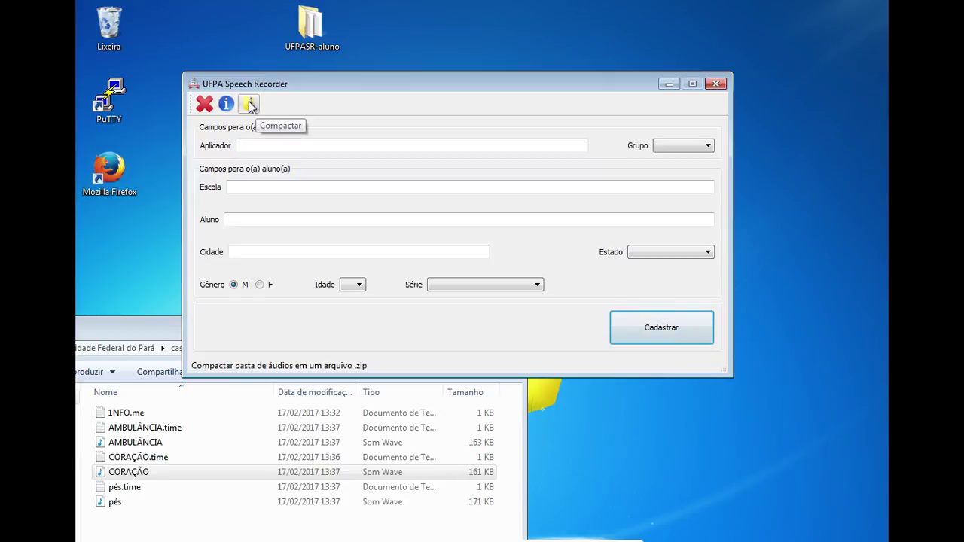
pyautogui.click(121, 328)
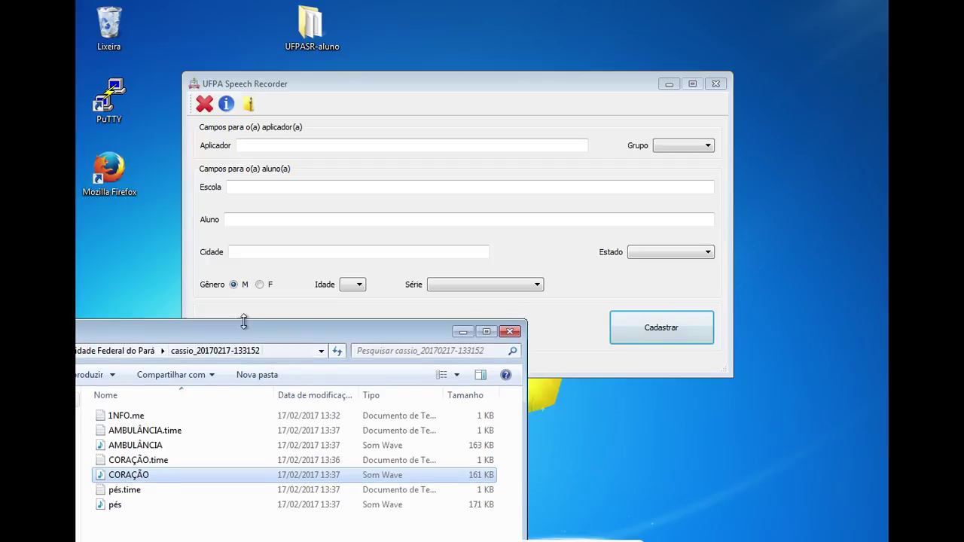
pyautogui.moveTo(152, 327); pyautogui.dragTo(235, 331)
pyautogui.hotkey('alt', 'Up')
pyautogui.hotkey('alt', 'Up')
pyautogui.hotkey('alt', 'Up')
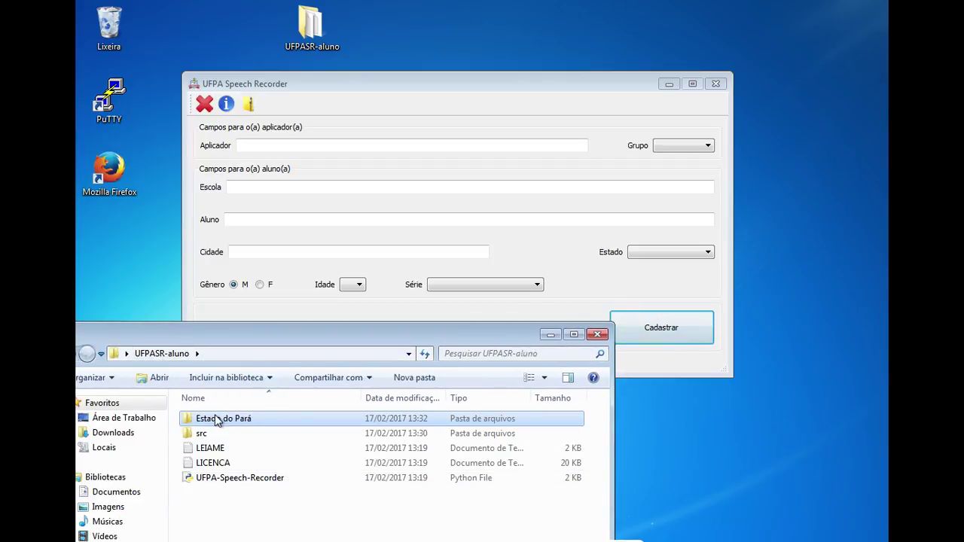
pyautogui.click(276, 132)
# Compress the Estado do Pará folder into Estado do Pará.zip and dismiss the success message
pyautogui.click(250, 107)
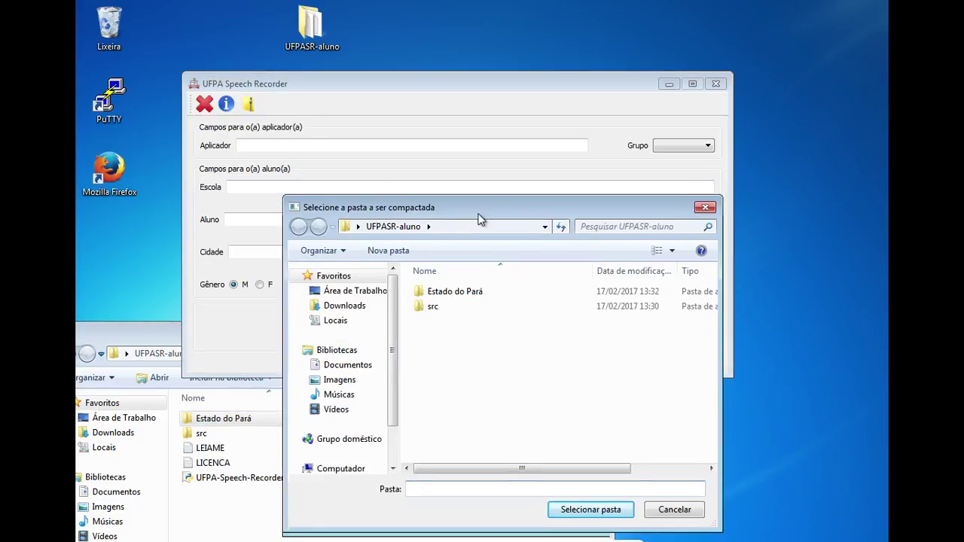
pyautogui.moveTo(480, 218); pyautogui.dragTo(459, 99)
pyautogui.click(449, 179)
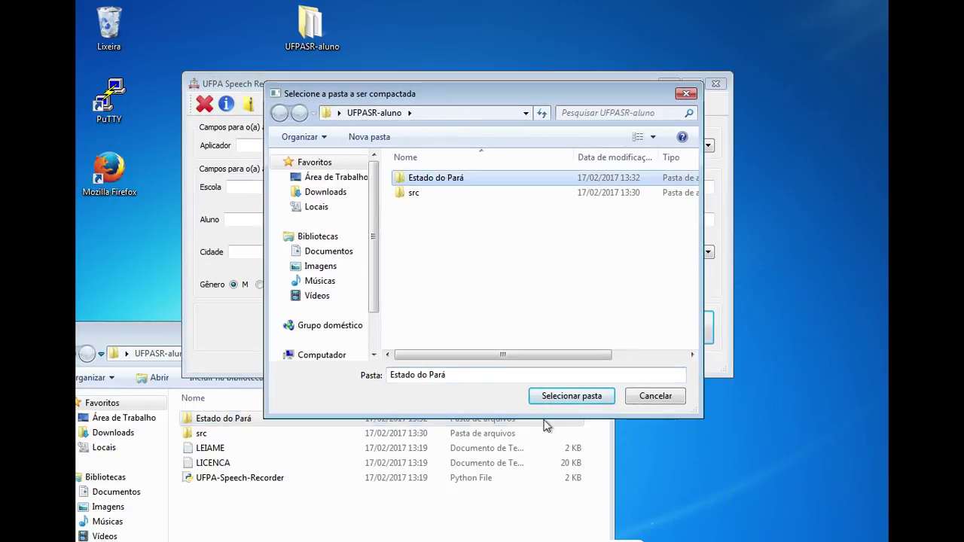
pyautogui.click(586, 396)
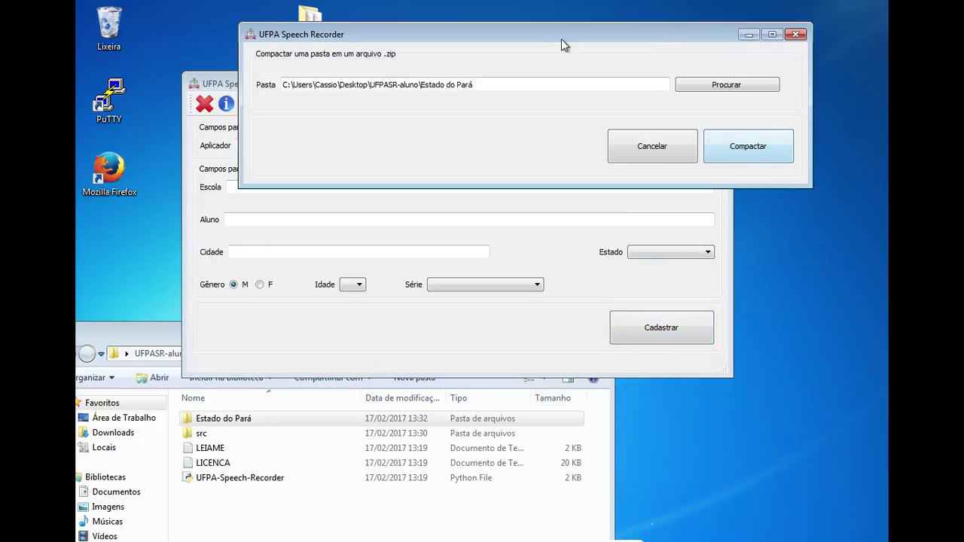
pyautogui.moveTo(562, 38); pyautogui.dragTo(558, 185)
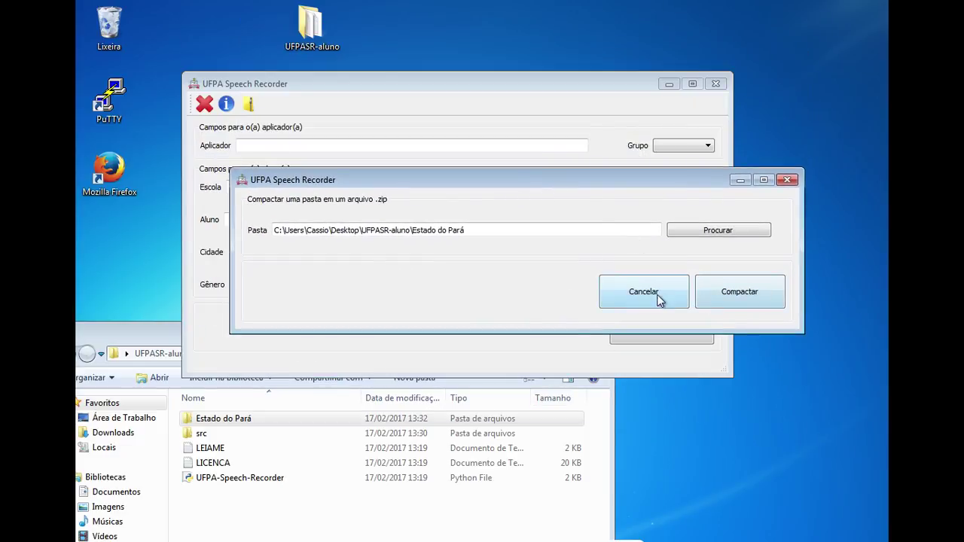
pyautogui.click(742, 293)
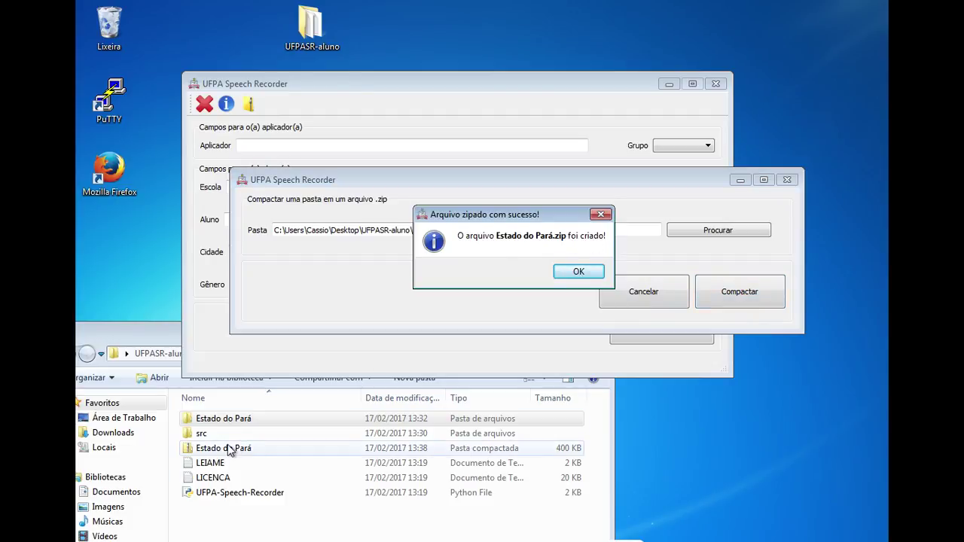
pyautogui.click(578, 271)
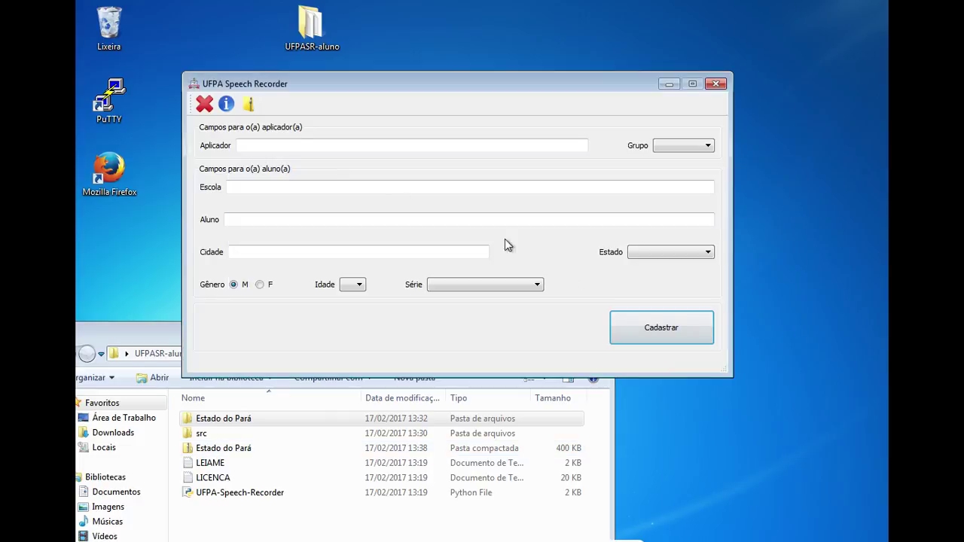
# Quit UFPA Speech Recorder, confirming with Sim
pyautogui.click(205, 105)
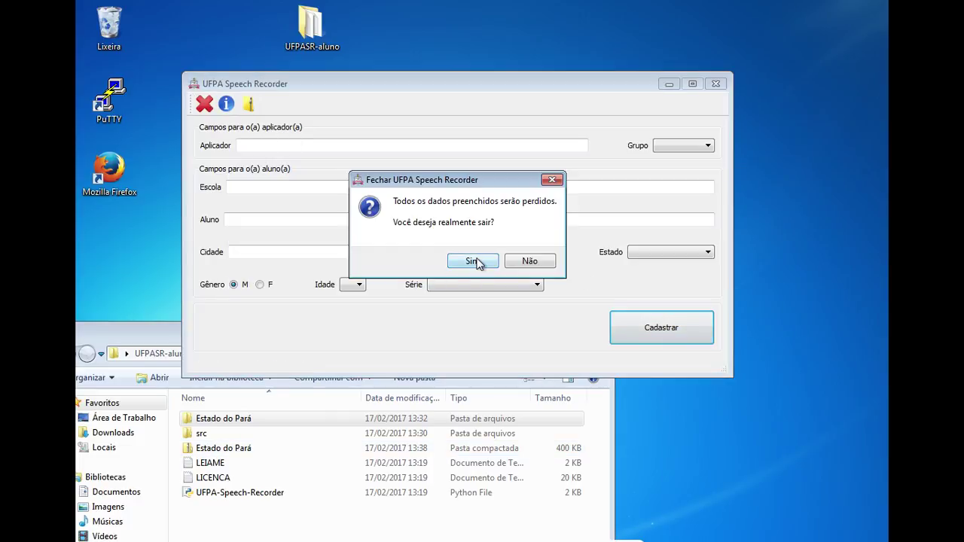
pyautogui.click(472, 261)
pyautogui.moveTo(264, 353); pyautogui.dragTo(344, 277)
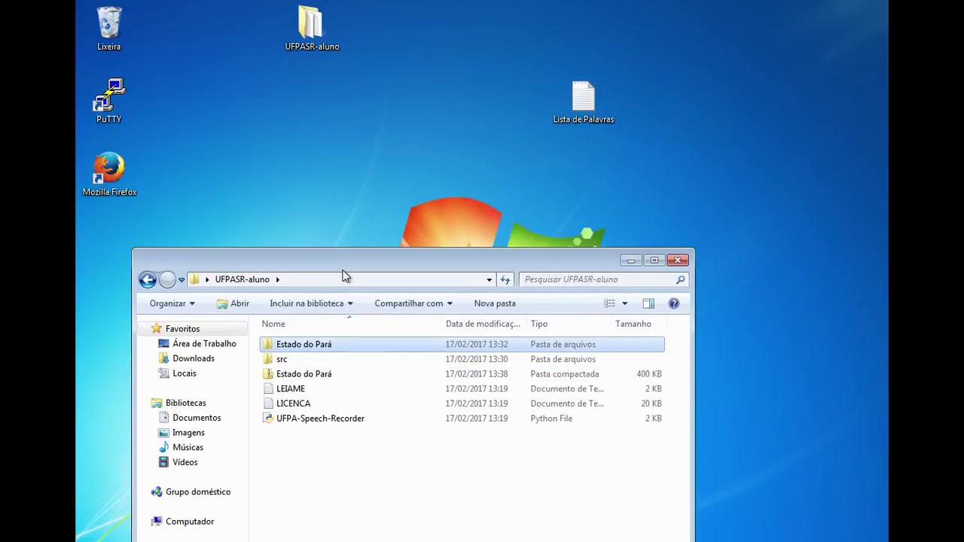
# Move Estado do Pará.zip to the desktop and extract all its contents there
pyautogui.moveTo(294, 374); pyautogui.dragTo(339, 194)
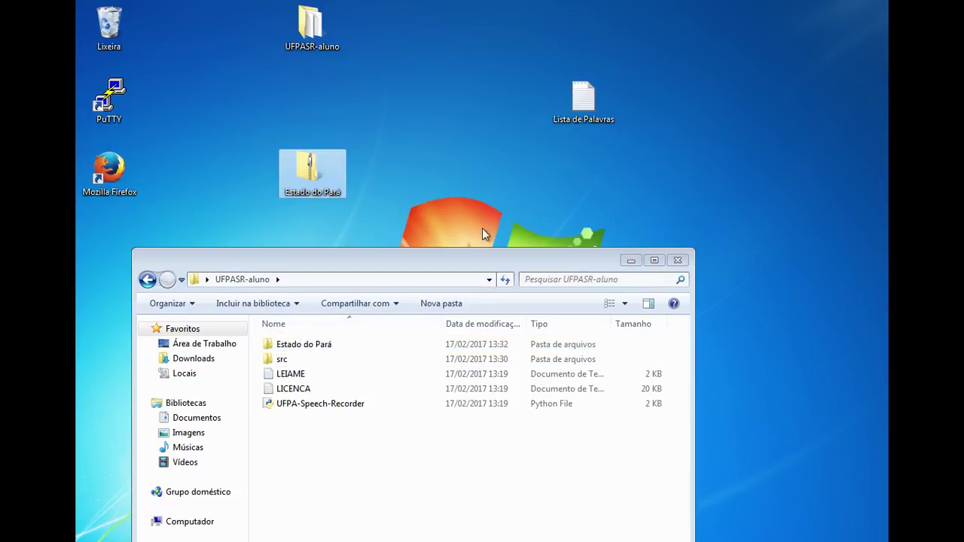
pyautogui.click(677, 260)
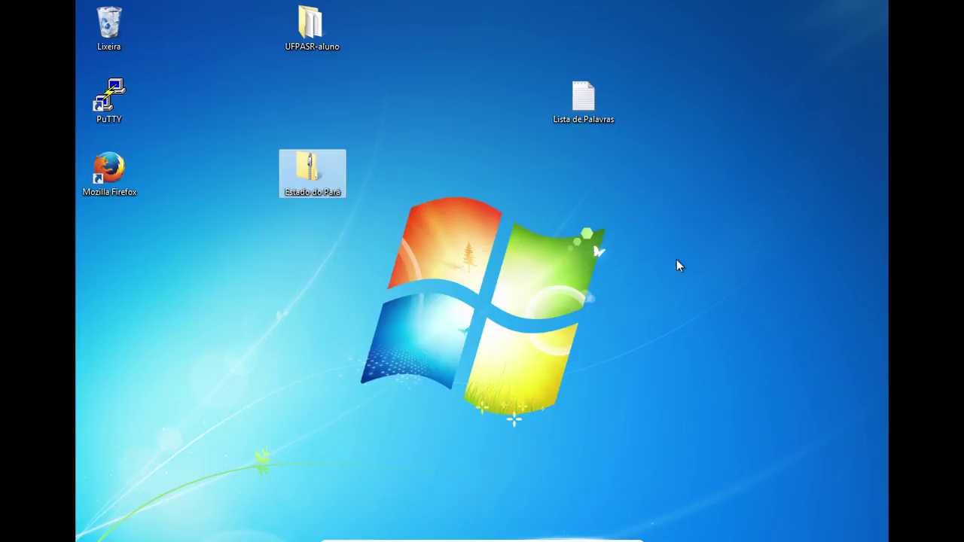
pyautogui.rightClick(315, 161)
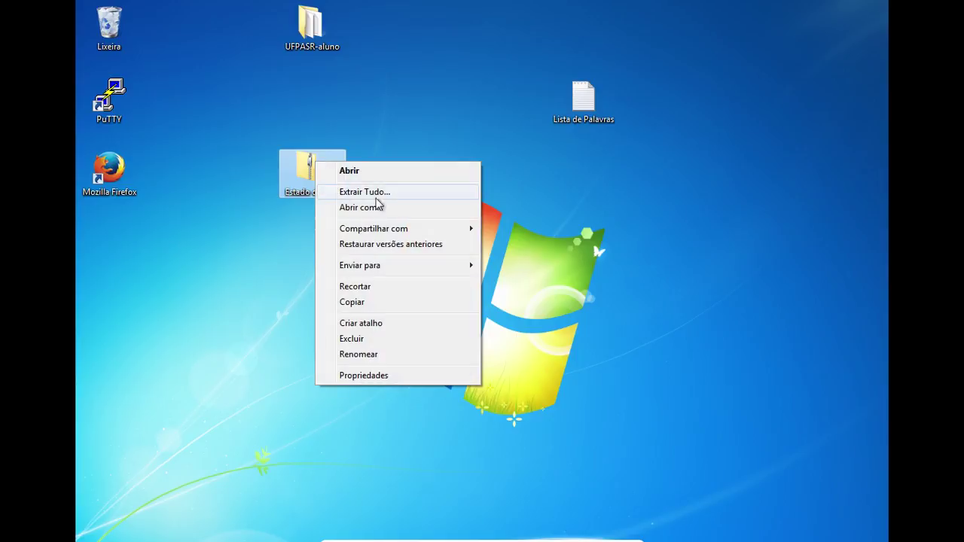
pyautogui.click(418, 193)
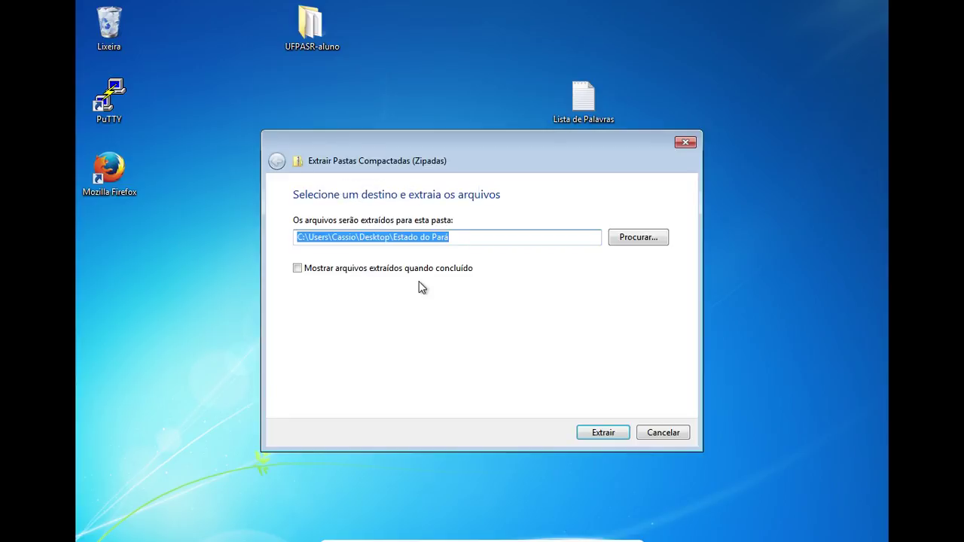
pyautogui.click(603, 432)
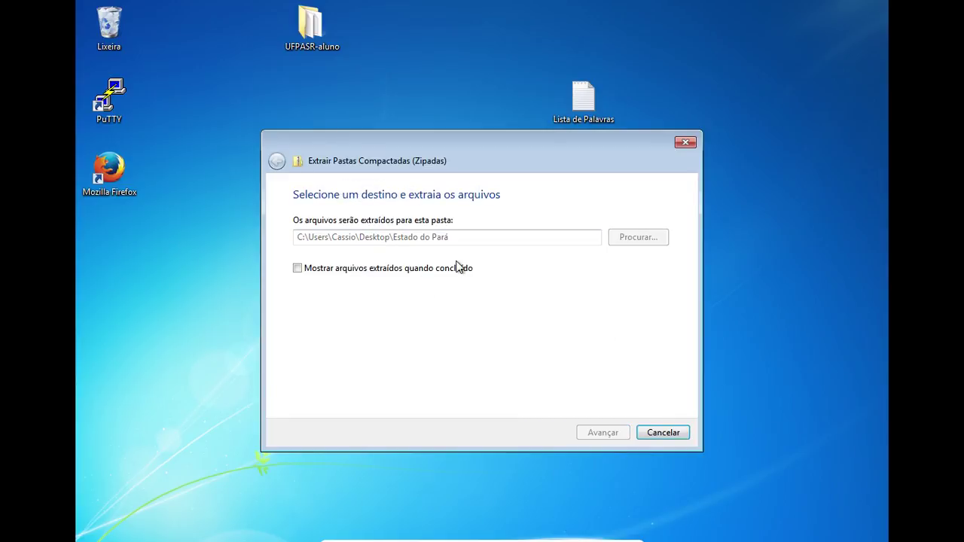
pyautogui.moveTo(117, 265); pyautogui.dragTo(321, 271)
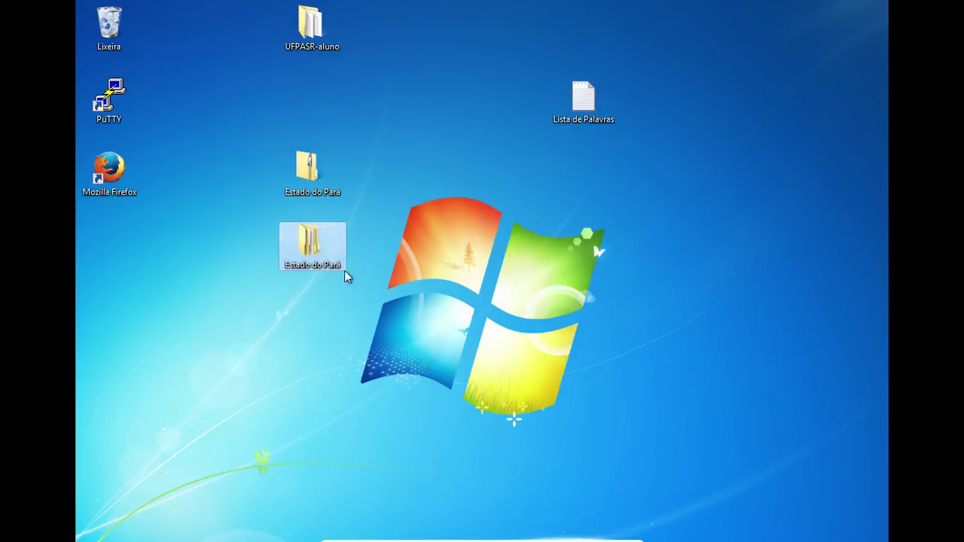
# Open Estado do Pará, then Universidade Federal do Pará, down to the recording session folder
pyautogui.doubleClick(317, 251)
pyautogui.doubleClick(300, 269)
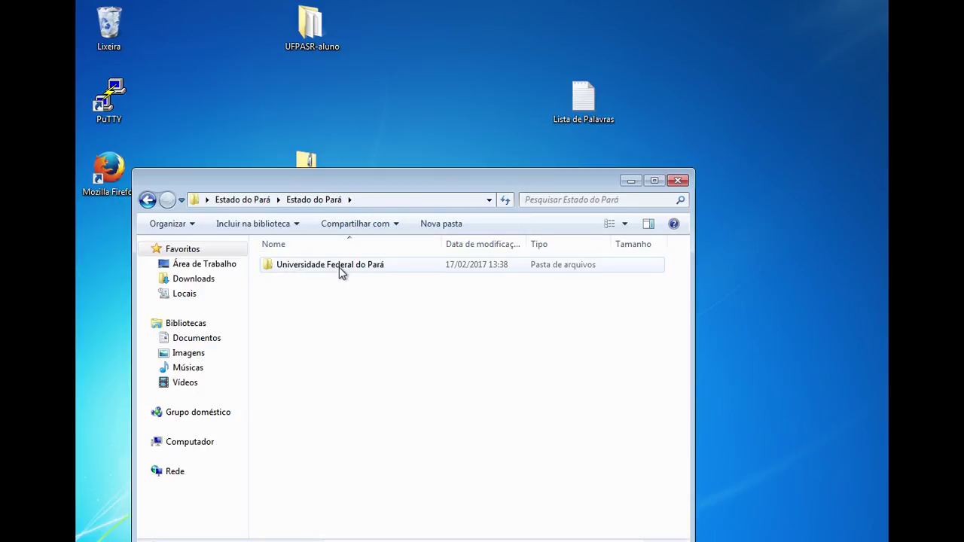
pyautogui.doubleClick(383, 270)
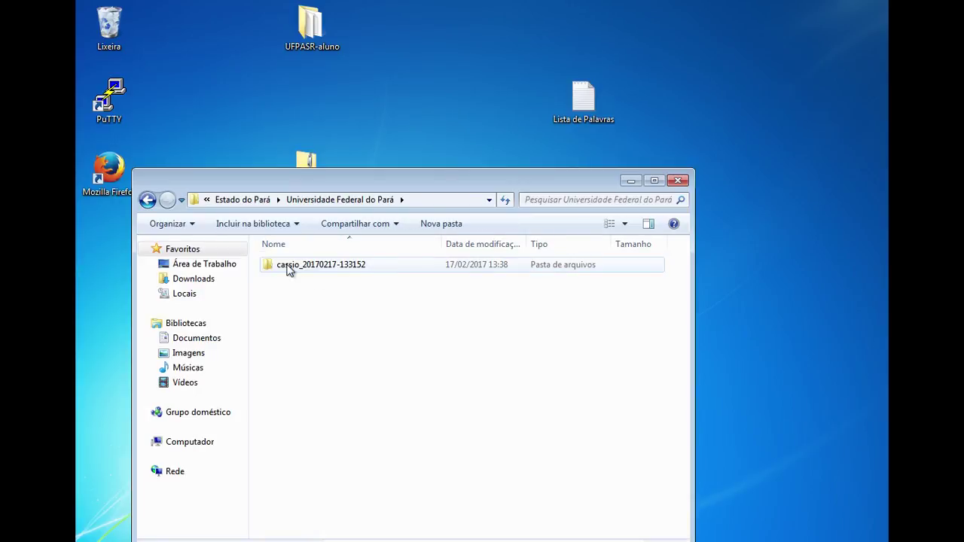
pyautogui.doubleClick(351, 268)
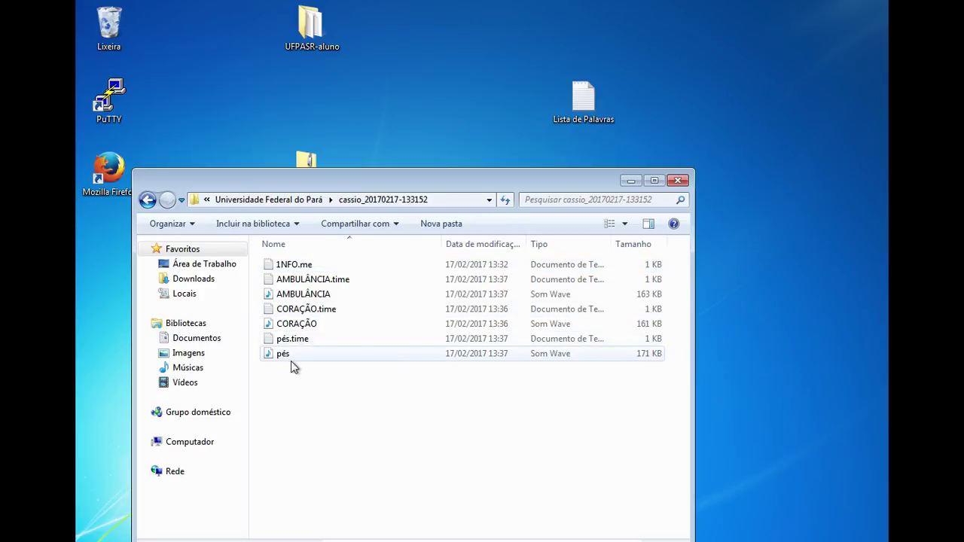
# Open pés.time in Notepad, highlight both timestamps, then close it
pyautogui.doubleClick(298, 340)
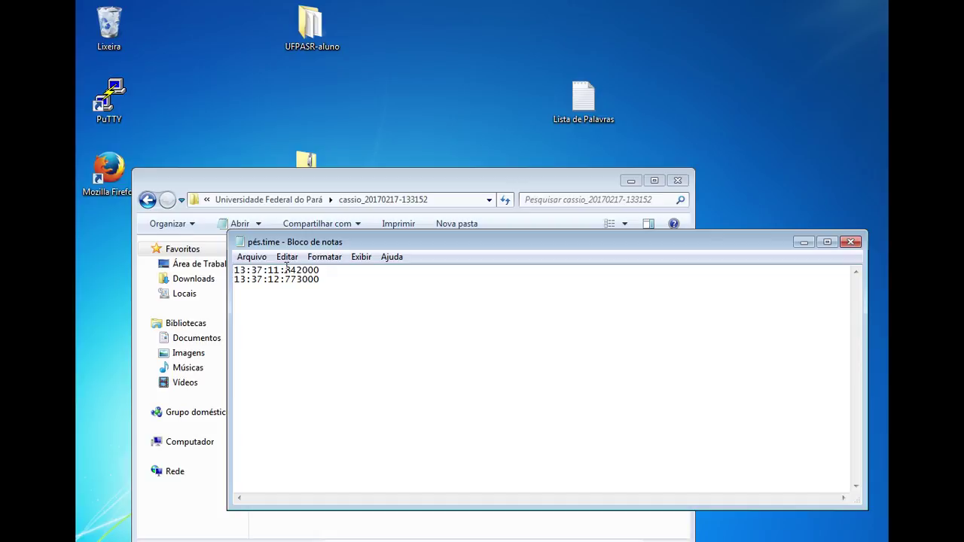
pyautogui.moveTo(324, 273); pyautogui.dragTo(246, 273)
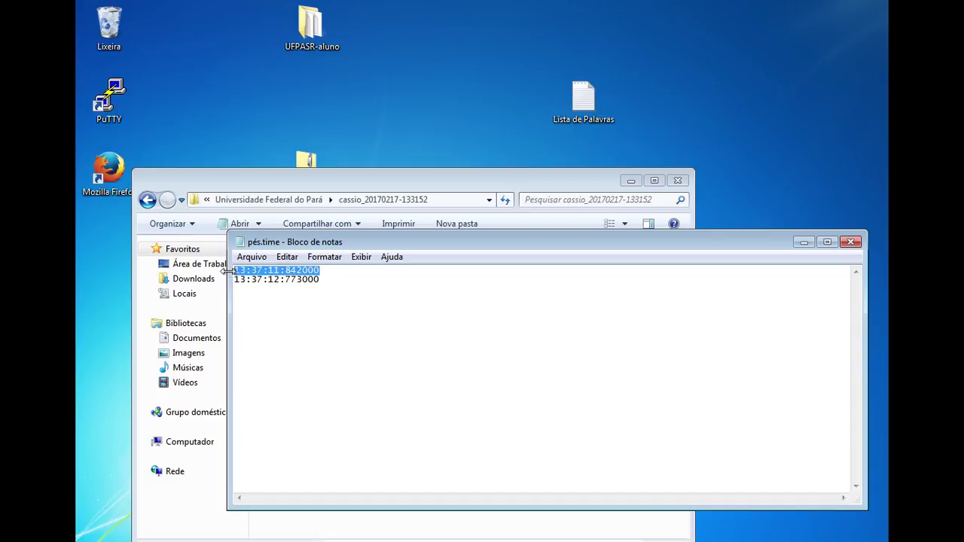
pyautogui.moveTo(319, 281); pyautogui.dragTo(244, 282)
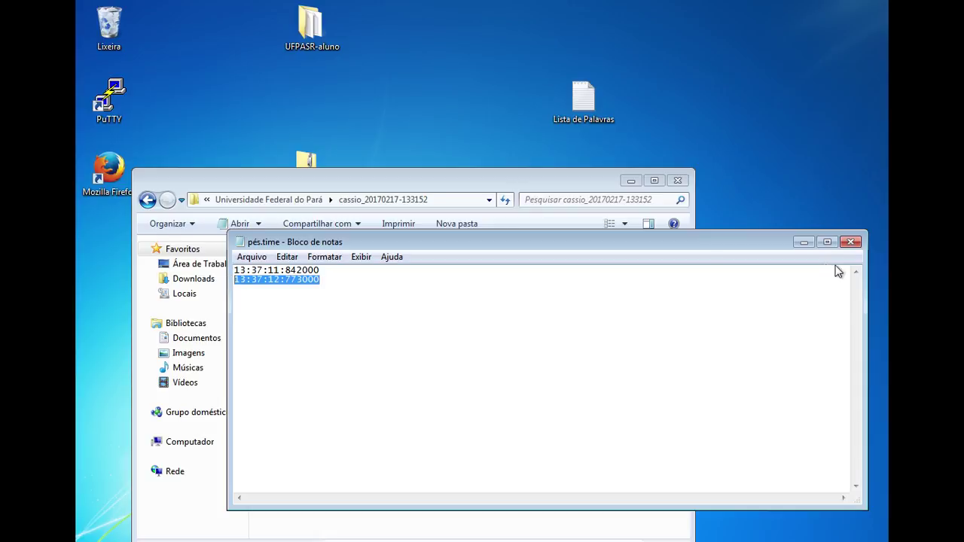
pyautogui.click(850, 242)
# Play the pés and AMBULÂNCIA recordings in Media Player, then close the session folder
pyautogui.doubleClick(315, 355)
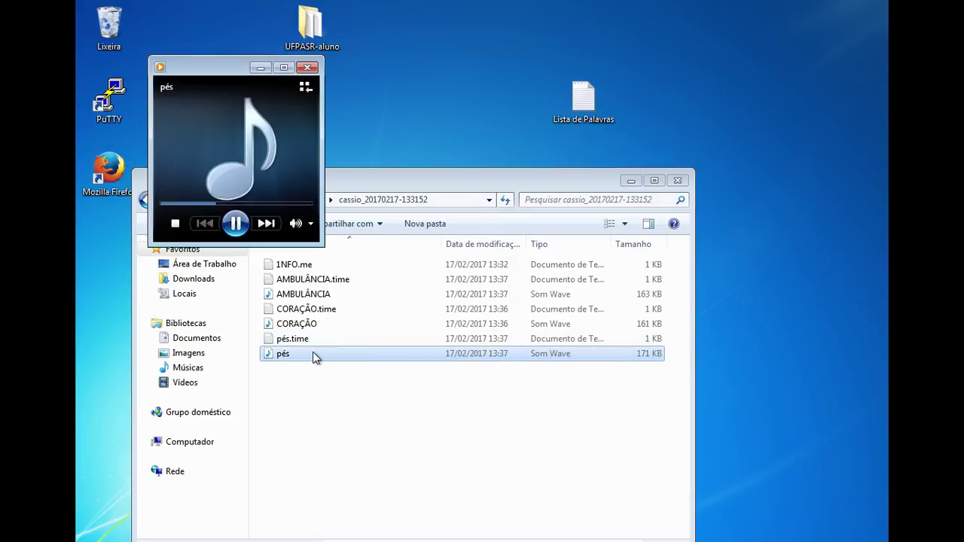
pyautogui.click(308, 68)
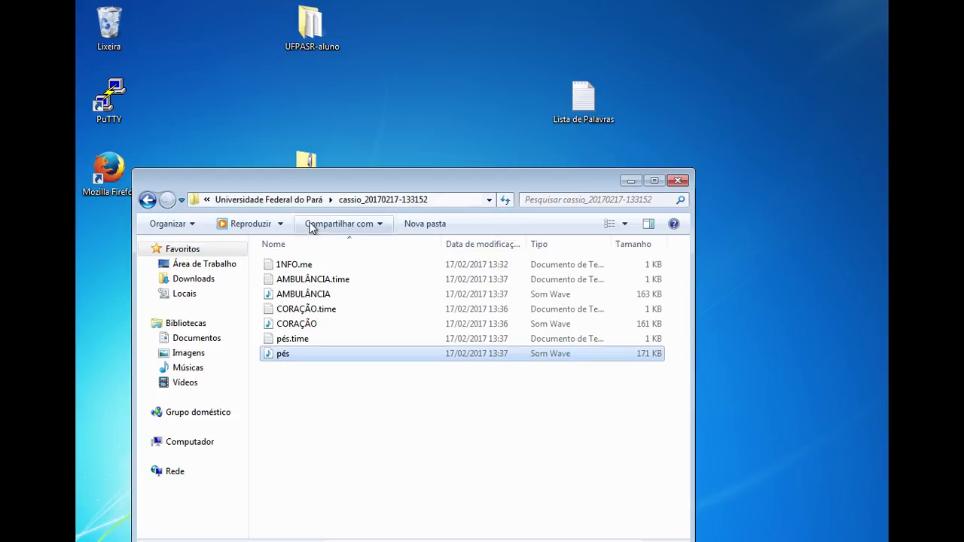
pyautogui.doubleClick(310, 293)
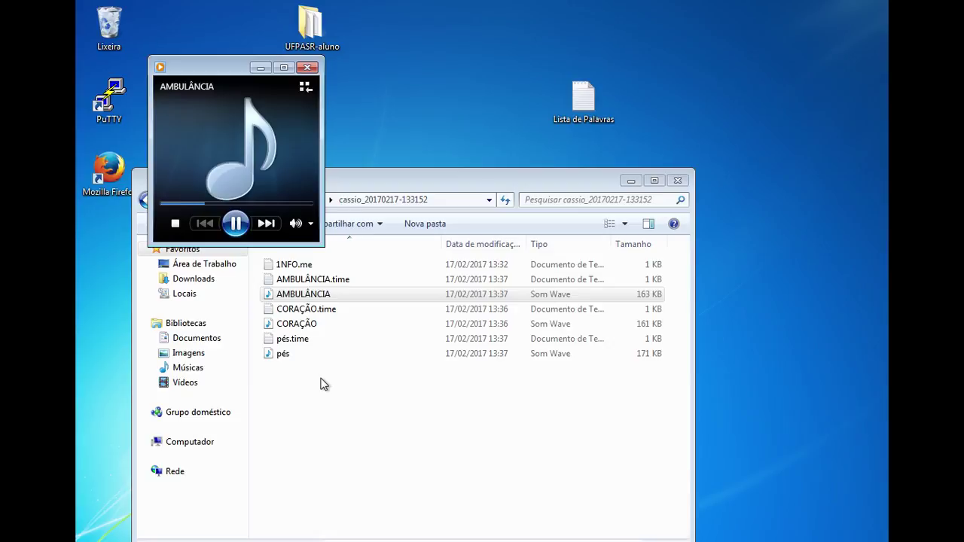
pyautogui.click(306, 68)
pyautogui.click(678, 182)
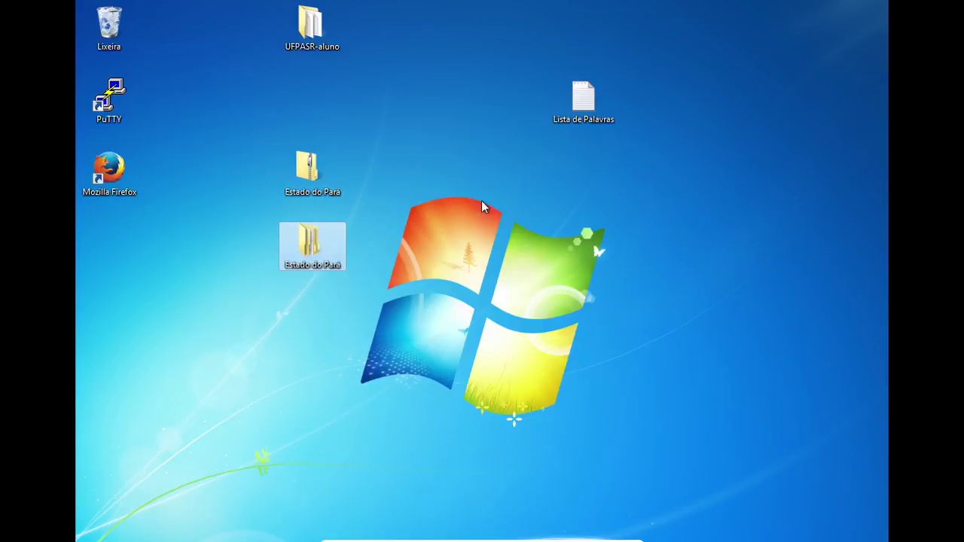
pyautogui.moveTo(269, 128); pyautogui.dragTo(380, 205)
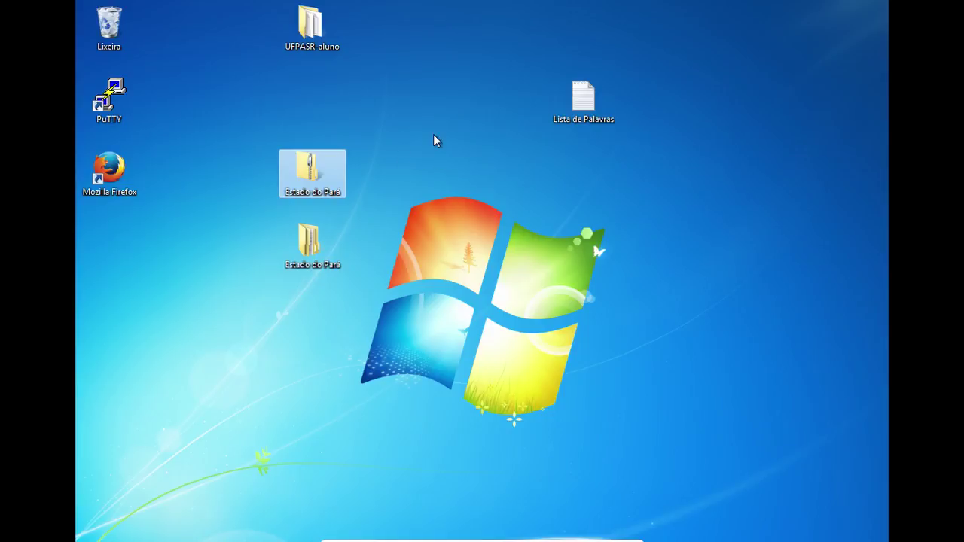
pyautogui.click(513, 206)
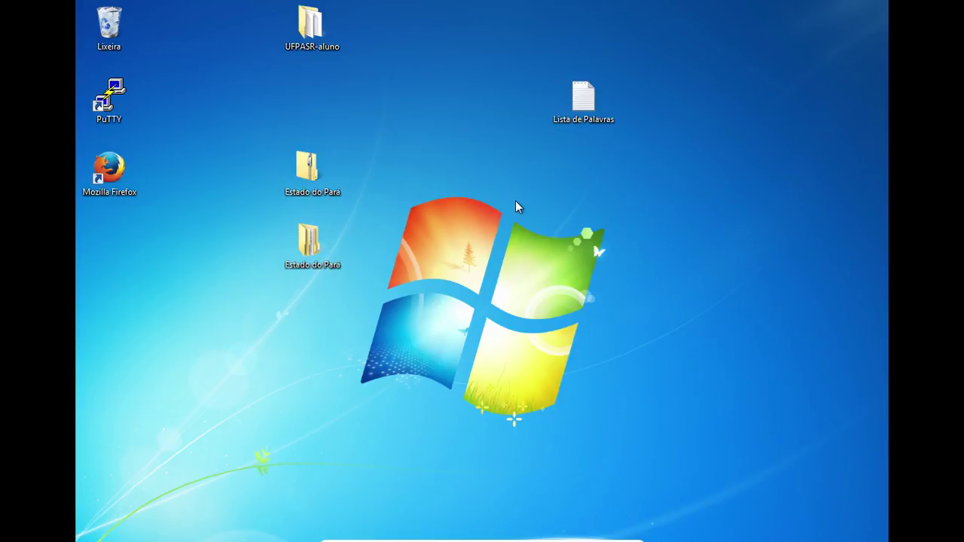